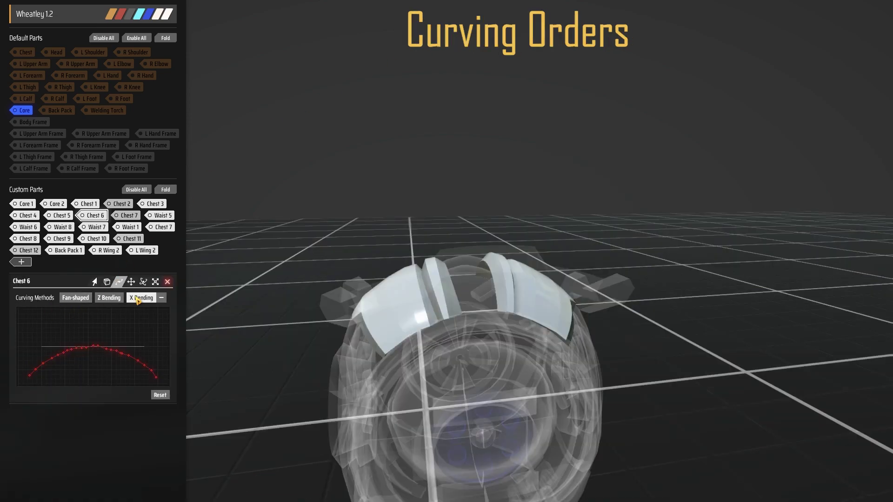
# Remove the Fan-shaped modifier from the Chest 6 plate's curving methods.
pyautogui.click(67, 301)
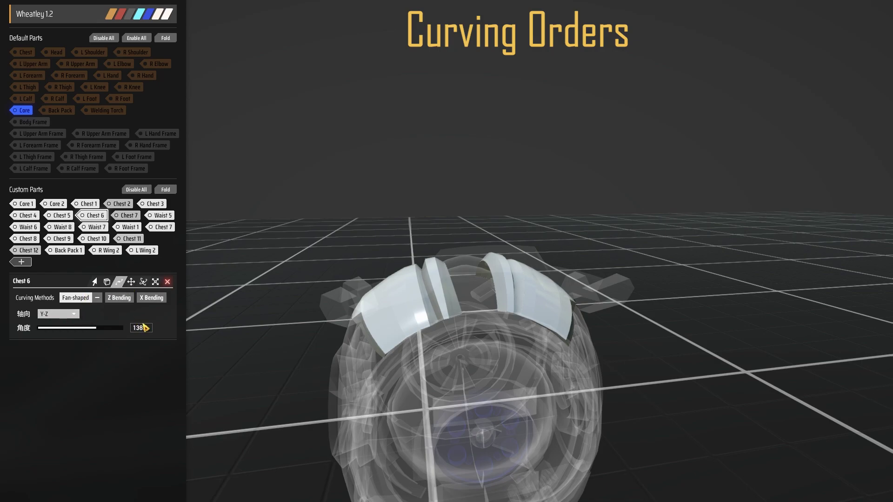
pyautogui.click(97, 300)
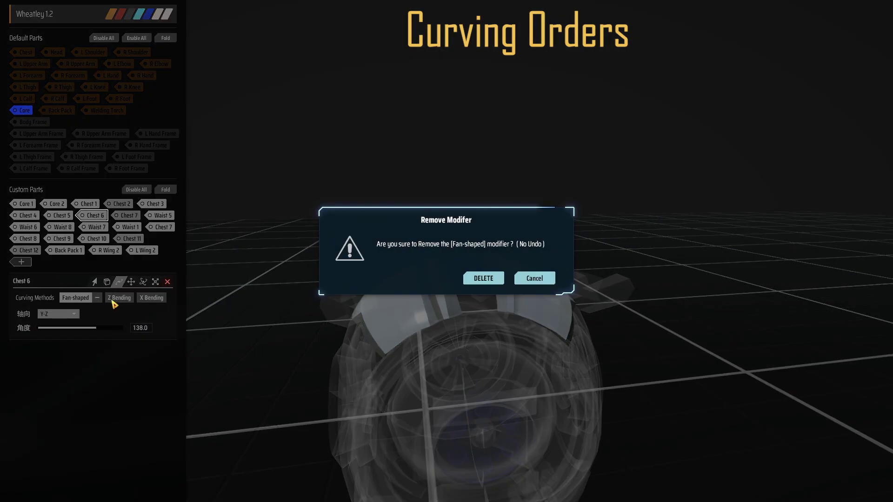
pyautogui.click(482, 281)
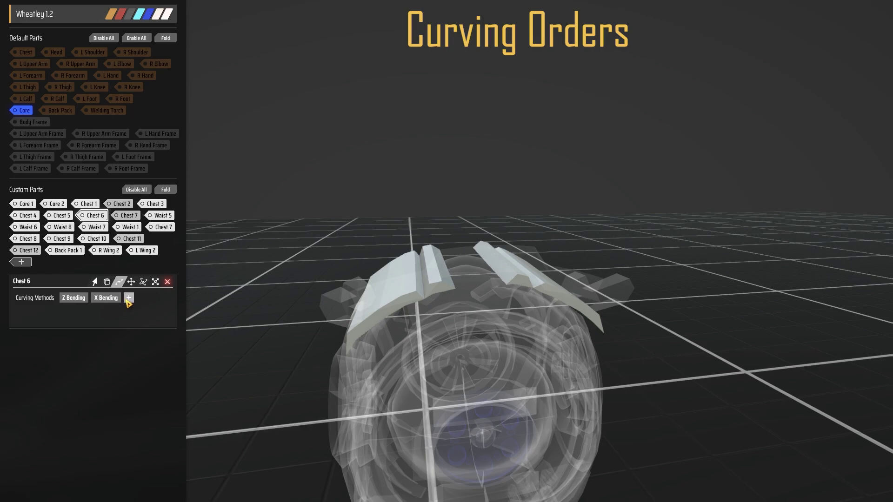
# Add a Fan-shaped modifier to Chest 6 after its two bending curves, with axis Y-Z and angle 138.0.
pyautogui.click(149, 298)
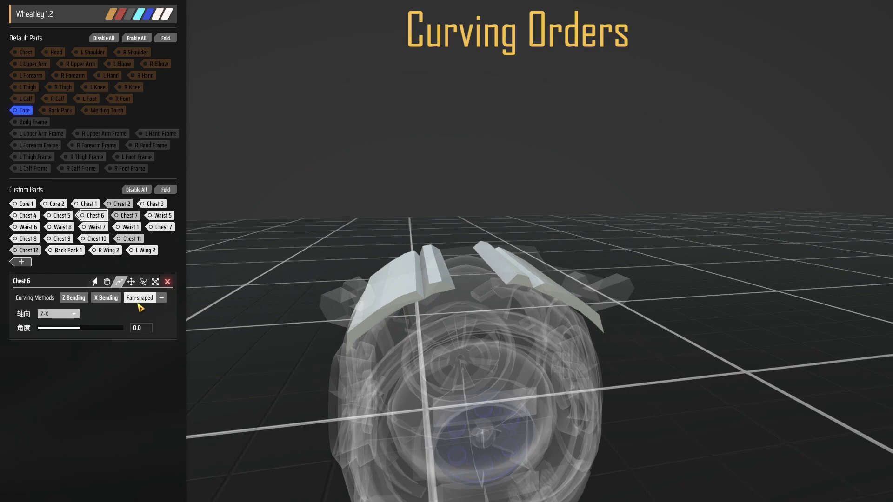
pyautogui.click(74, 318)
pyautogui.click(63, 353)
pyautogui.write('138.0')
pyautogui.press('Return')
# Inspect the recurved Chest 6 plates on the sphere from several sides.
pyautogui.moveTo(345, 303); pyautogui.dragTo(196, 303, button='middle')
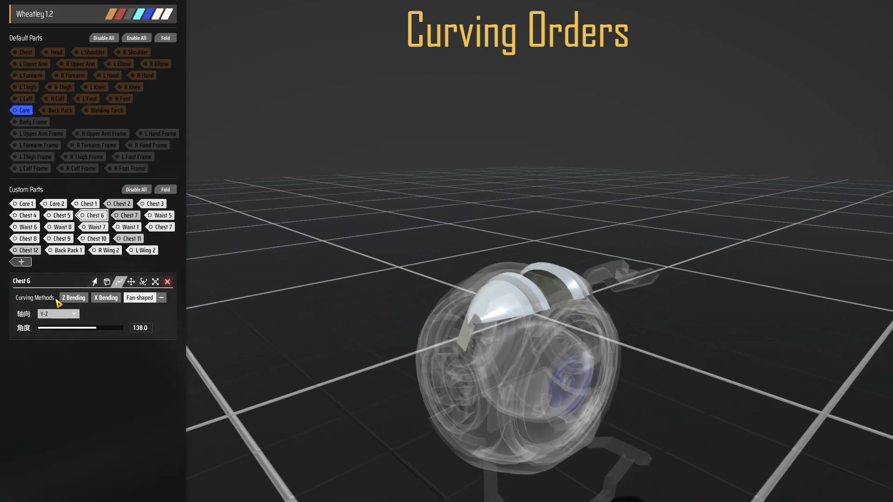
pyautogui.moveTo(294, 262)
pyautogui.mouseDown(button='middle')
pyautogui.moveTo(353, 265)
pyautogui.moveTo(223, 263)
pyautogui.moveTo(298, 265)
pyautogui.mouseUp(button='middle')
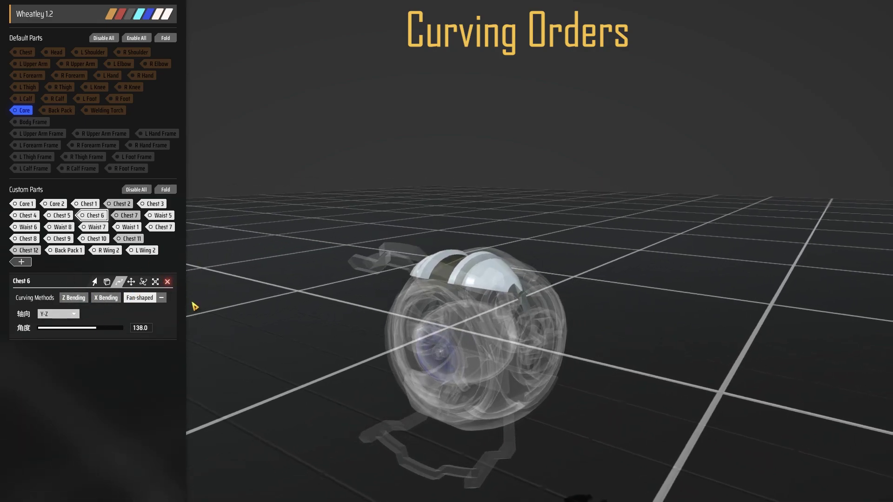
pyautogui.moveTo(284, 309); pyautogui.dragTo(131, 315, button='middle')
pyautogui.moveTo(438, 286); pyautogui.dragTo(134, 332, button='middle')
pyautogui.moveTo(305, 304); pyautogui.dragTo(109, 309, button='middle')
pyautogui.moveTo(289, 327); pyautogui.dragTo(180, 344, button='middle')
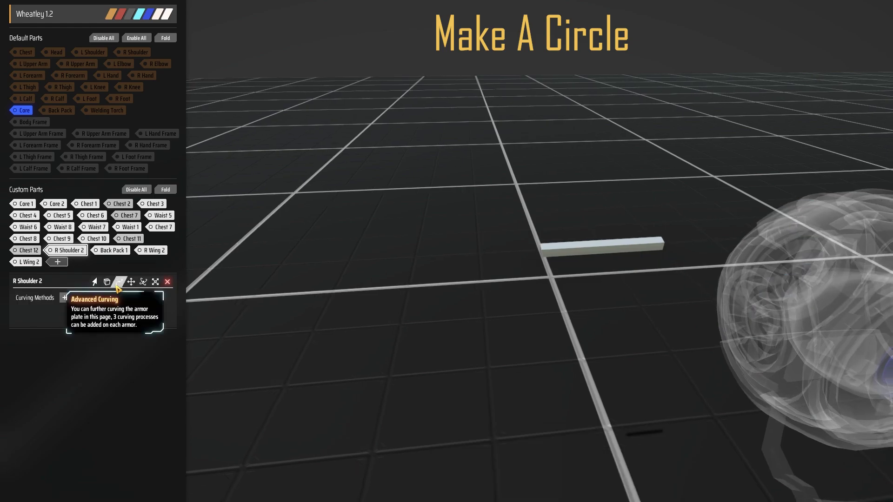
# Add a Fan-shaped curve on the Z-X axis to R Shoulder 2 and adjust its angle until the bar closes into a ring.
pyautogui.click(64, 297)
pyautogui.click(96, 319)
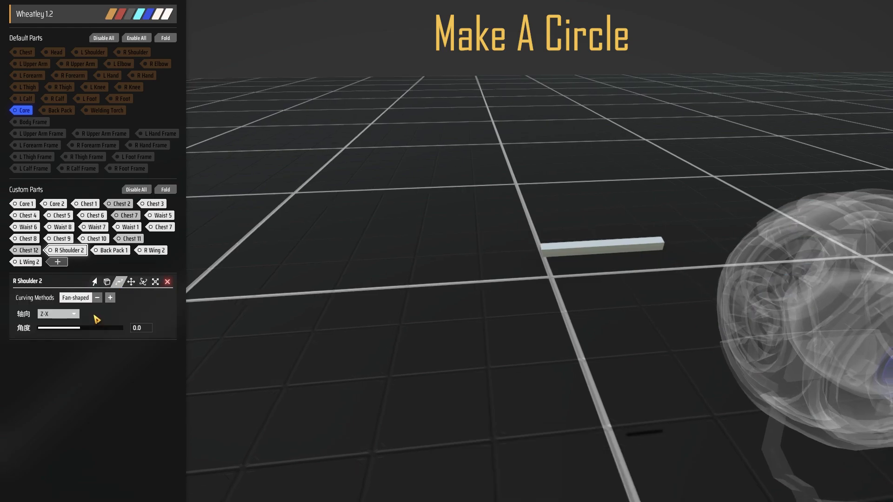
pyautogui.moveTo(356, 231); pyautogui.dragTo(261, 274, button='right')
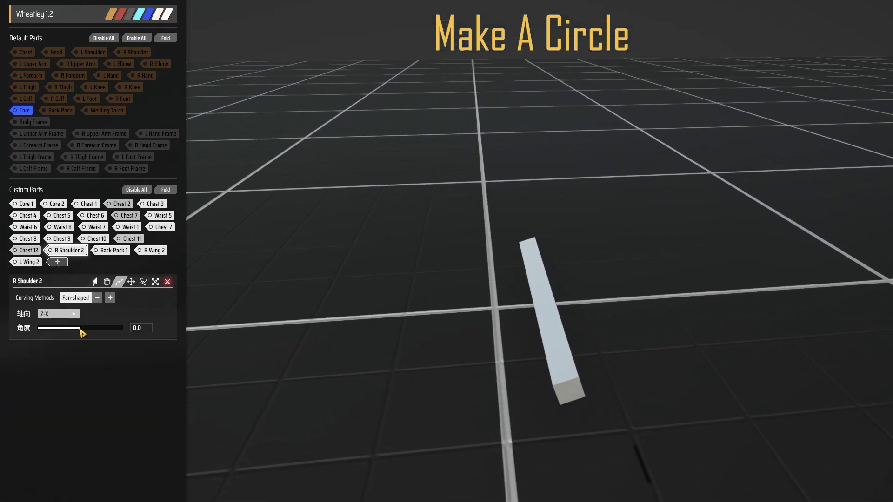
pyautogui.moveTo(83, 330); pyautogui.dragTo(122, 329)
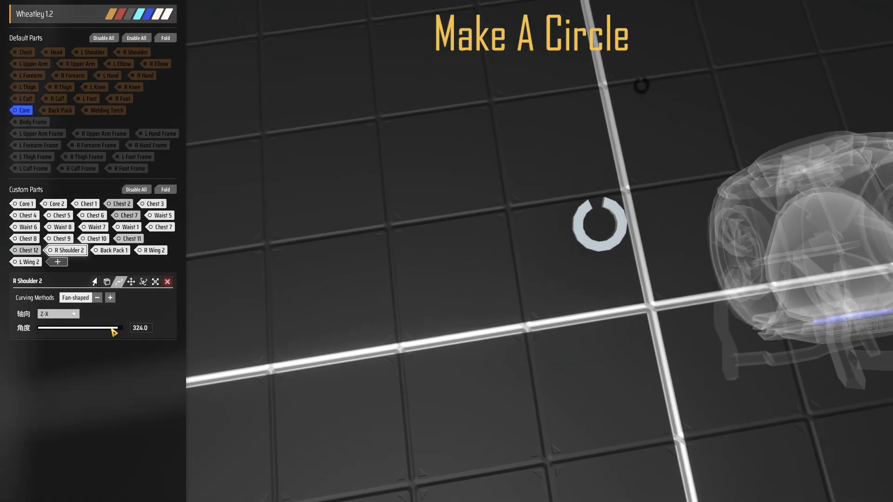
pyautogui.moveTo(112, 329); pyautogui.dragTo(40, 329)
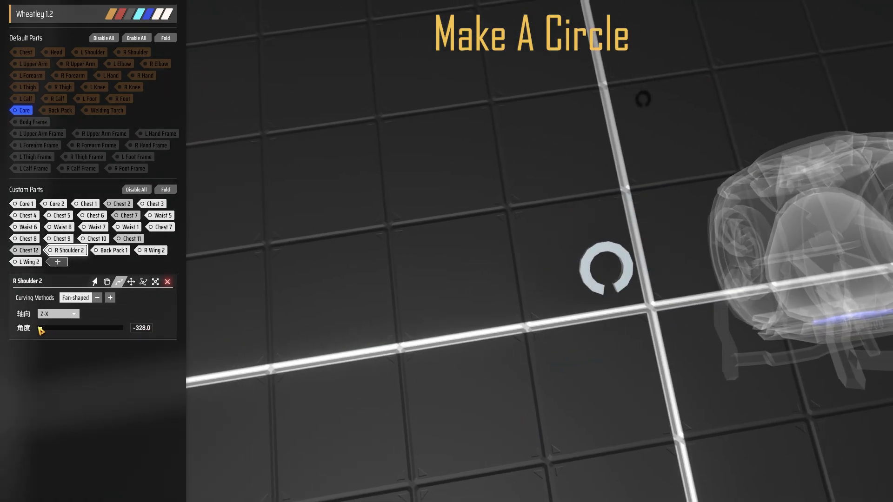
pyautogui.click(480, 305)
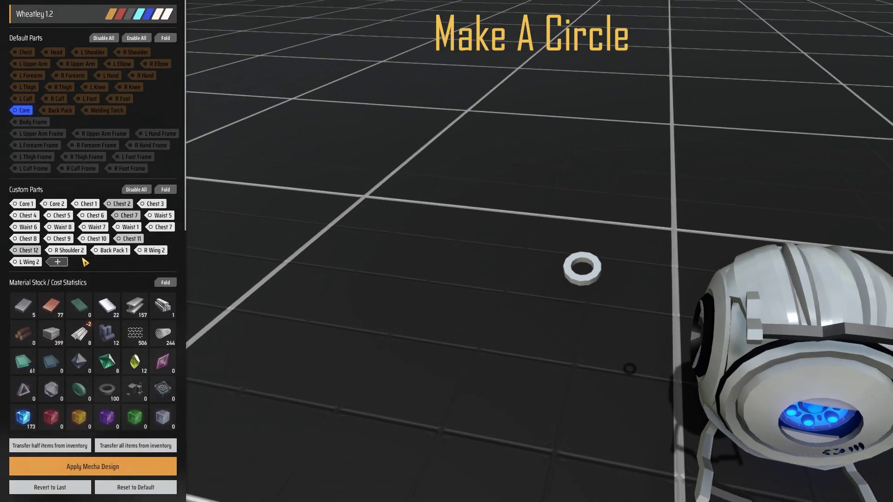
# Examine the Fan-shaped curve settings on the large front ring, Chest 1.
pyautogui.moveTo(605, 246); pyautogui.dragTo(513, 296, button='middle')
pyautogui.moveTo(522, 134); pyautogui.dragTo(419, 146, button='right')
pyautogui.click(637, 150)
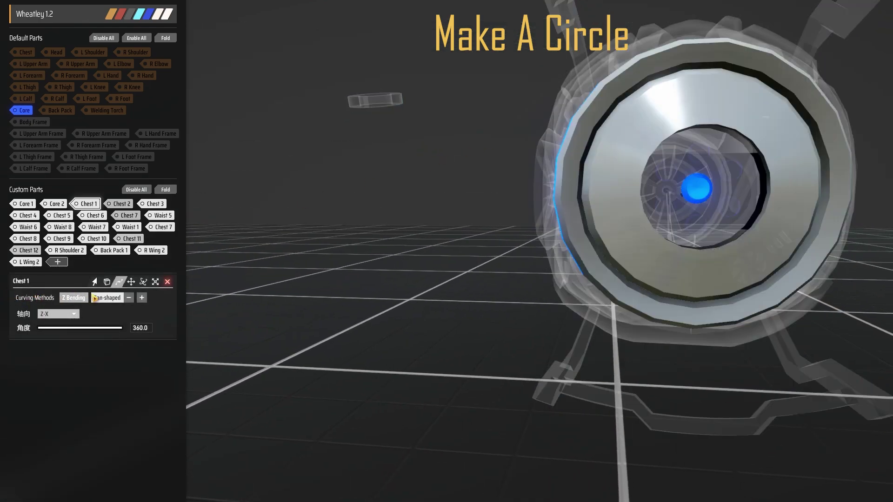
pyautogui.moveTo(382, 344); pyautogui.dragTo(368, 303, button='right')
pyautogui.click(394, 329)
pyautogui.click(634, 124)
# Examine the curved upper plates of Chest 6 and the Fan-shaped curve on the lower handle, Waist 5.
pyautogui.click(458, 198)
pyautogui.moveTo(458, 199); pyautogui.dragTo(452, 274, button='right')
pyautogui.click(614, 116)
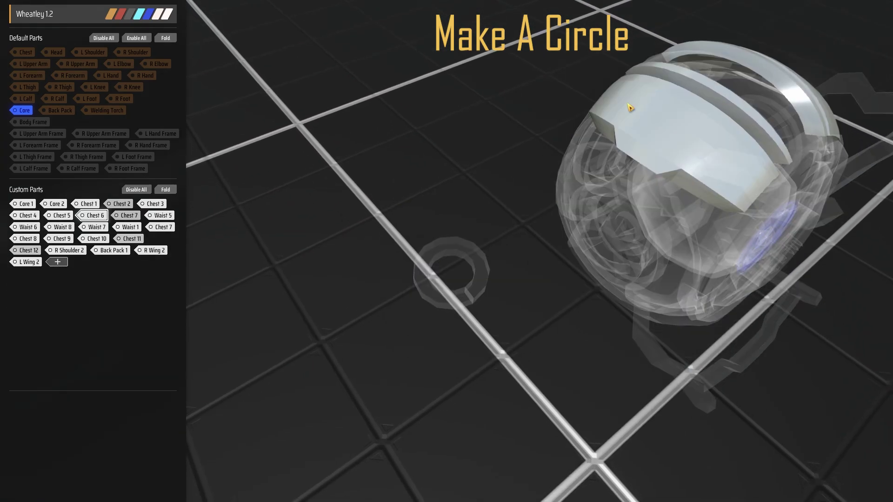
pyautogui.moveTo(367, 256); pyautogui.dragTo(345, 193, button='right')
pyautogui.click(460, 303)
pyautogui.moveTo(460, 303); pyautogui.dragTo(432, 266, button='right')
pyautogui.click(688, 337)
pyautogui.scroll(-3, 413, 289)
pyautogui.moveTo(413, 289); pyautogui.dragTo(381, 309, button='middle')
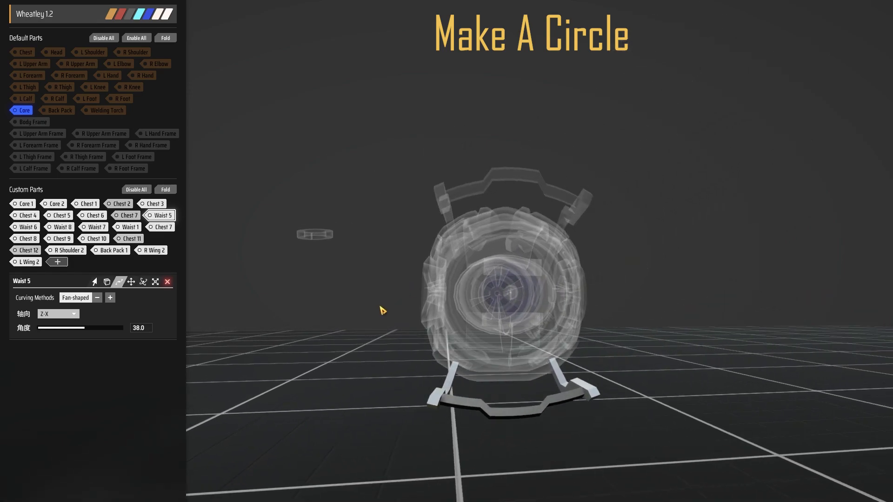
pyautogui.click(368, 317)
# Look over the complete sphere and the separate ring beside it from several angles and distances.
pyautogui.scroll(3, 365, 318)
pyautogui.moveTo(435, 215); pyautogui.dragTo(343, 228, button='right')
pyautogui.scroll(-5, 348, 243)
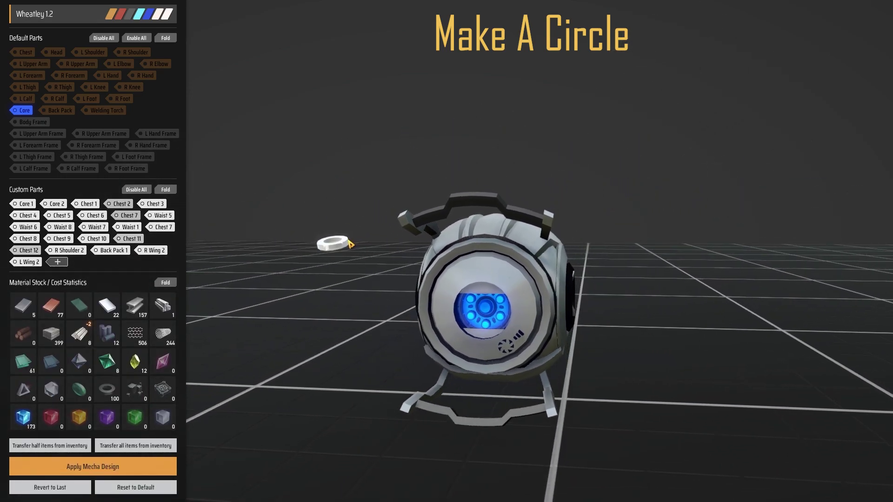
pyautogui.scroll(3, 302, 312)
pyautogui.moveTo(301, 312); pyautogui.dragTo(488, 264, button='right')
pyautogui.scroll(3, 249, 231)
pyautogui.moveTo(538, 307); pyautogui.dragTo(501, 288, button='right')
pyautogui.scroll(-3, 501, 288)
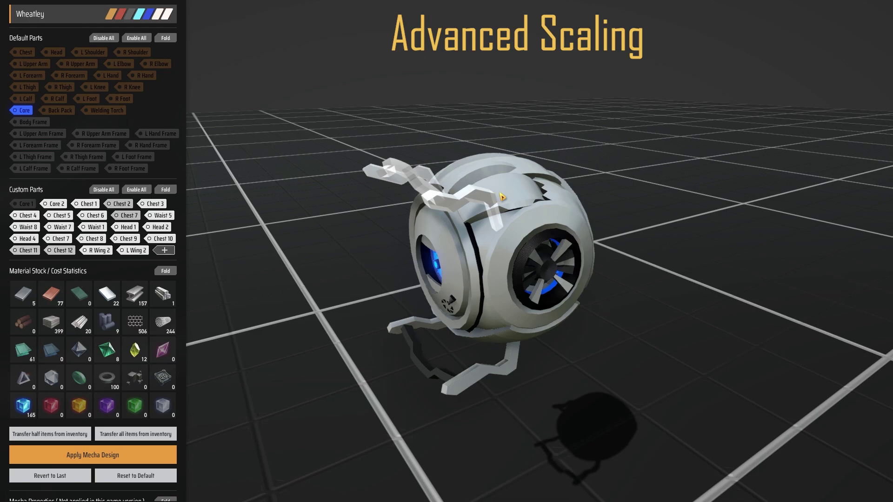
# Activate scaling on the Chest 6 plate and examine its scale axes from several sides.
pyautogui.click(502, 197)
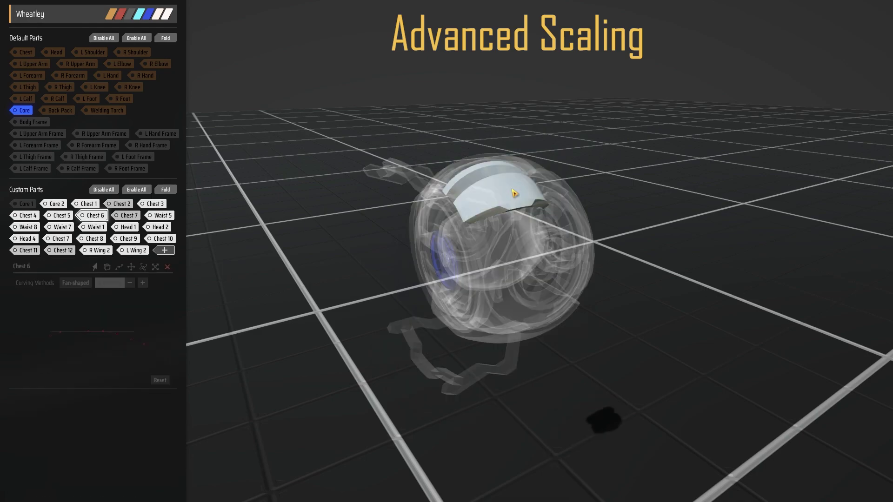
pyautogui.click(152, 270)
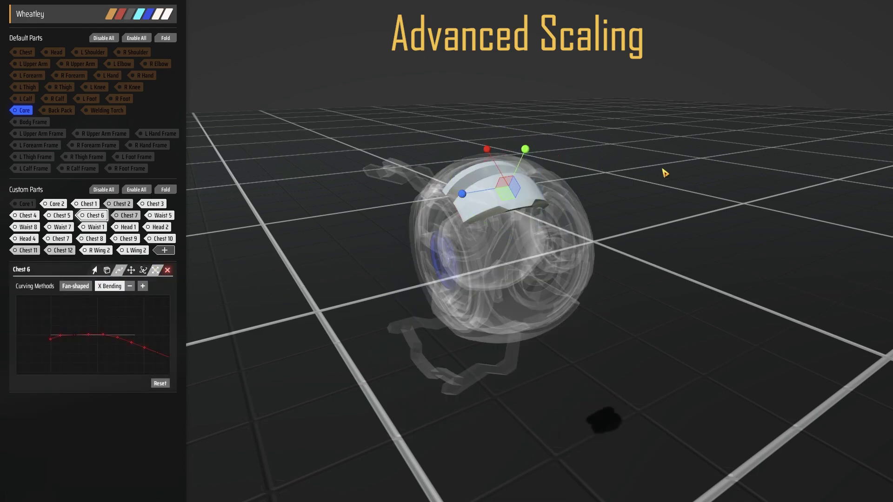
pyautogui.click(656, 233)
pyautogui.moveTo(655, 233); pyautogui.dragTo(529, 172, button='right')
pyautogui.moveTo(621, 173); pyautogui.dragTo(595, 181, button='right')
pyautogui.scroll(-2, 440, 268)
pyautogui.click(468, 181)
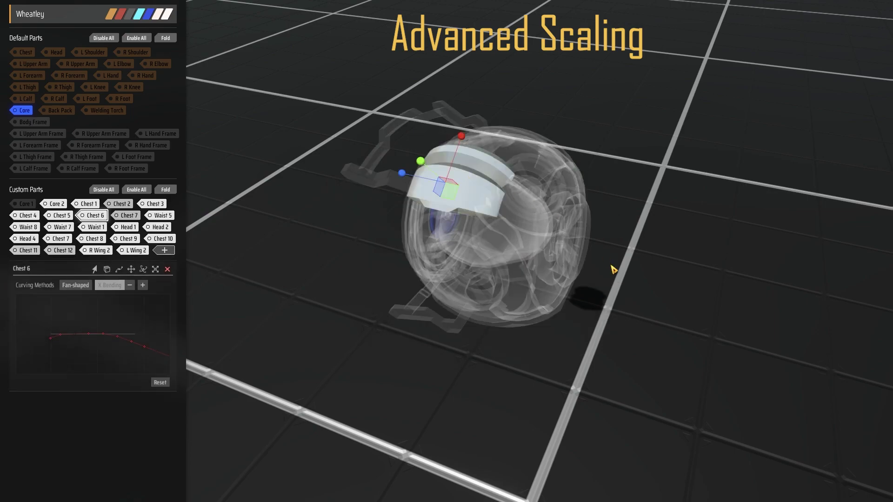
pyautogui.moveTo(614, 271); pyautogui.dragTo(707, 244, button='right')
pyautogui.click(642, 251)
pyautogui.scroll(2, 641, 257)
pyautogui.click(491, 180)
pyautogui.click(275, 336)
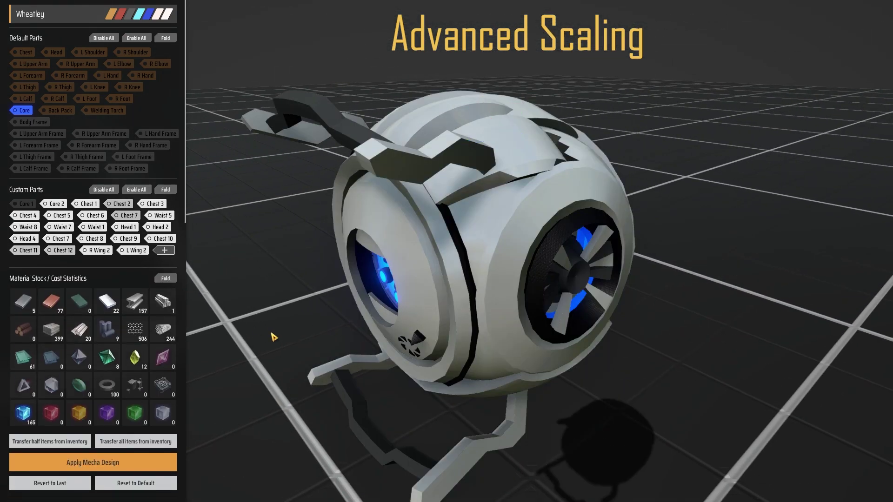
# Add a Z Bending curve to Chest 6 and stretch the plate by moving its end points outward, one to Z 20.33, Y 0.
pyautogui.click(92, 215)
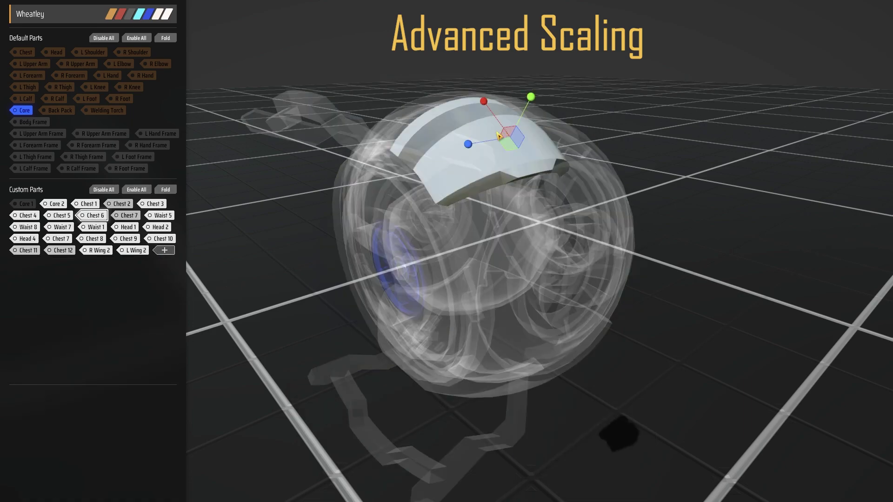
pyautogui.click(131, 286)
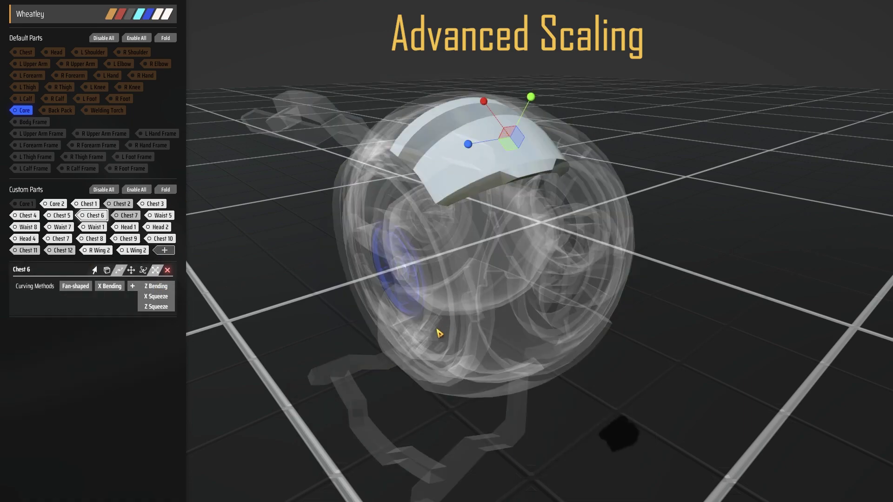
pyautogui.moveTo(436, 336); pyautogui.dragTo(353, 349, button='right')
pyautogui.click(166, 288)
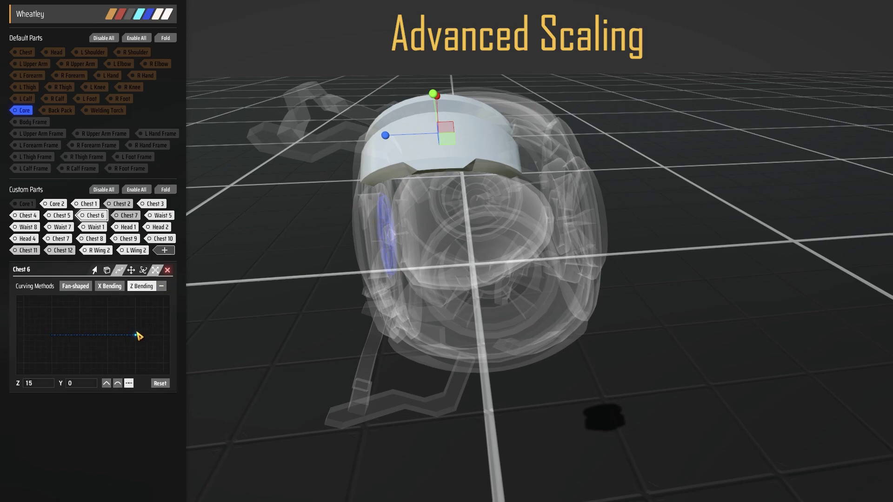
pyautogui.moveTo(138, 335); pyautogui.dragTo(144, 339)
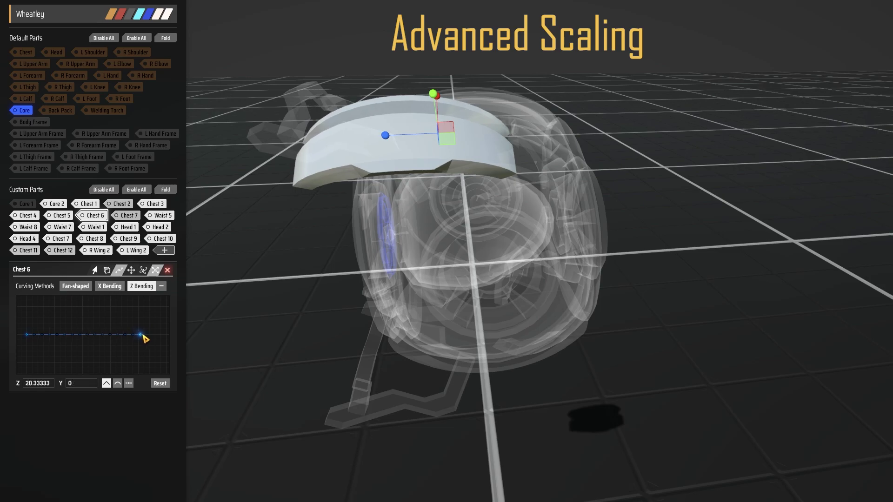
pyautogui.click(196, 317)
pyautogui.click(445, 134)
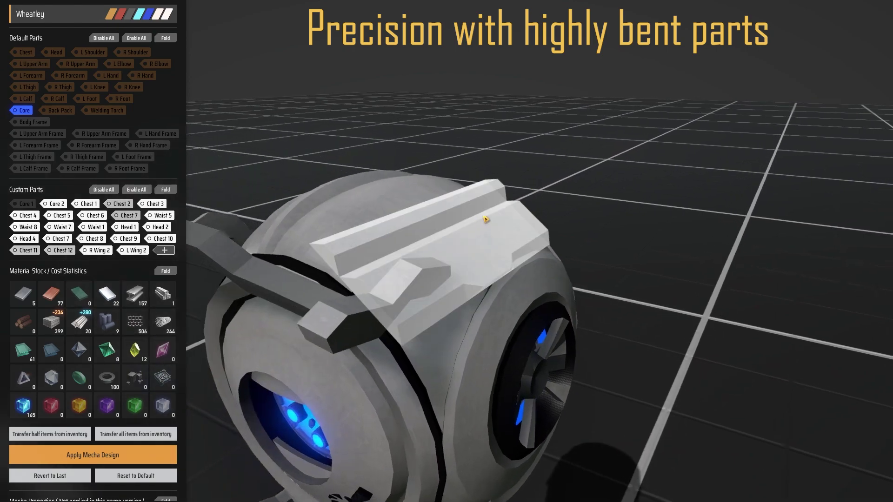
# Add a Fan-shaped curve to the flat Chest 6 plate and change its axis.
pyautogui.click(483, 224)
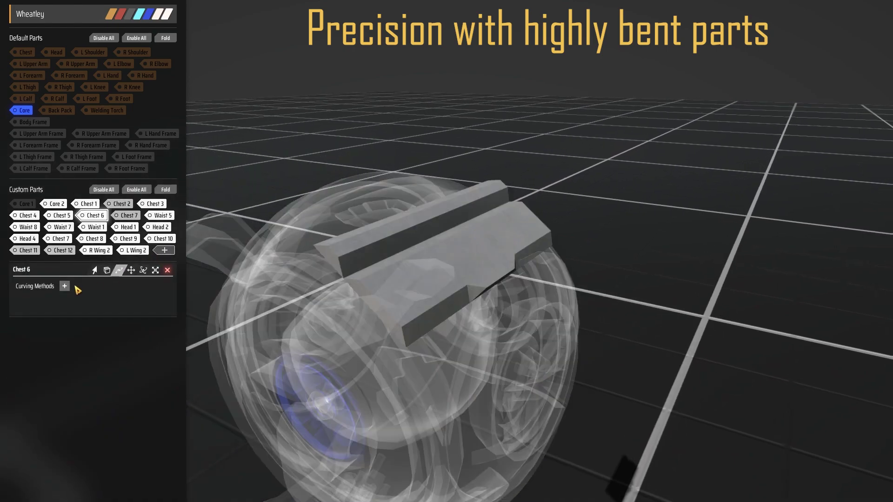
pyautogui.click(65, 286)
pyautogui.click(94, 310)
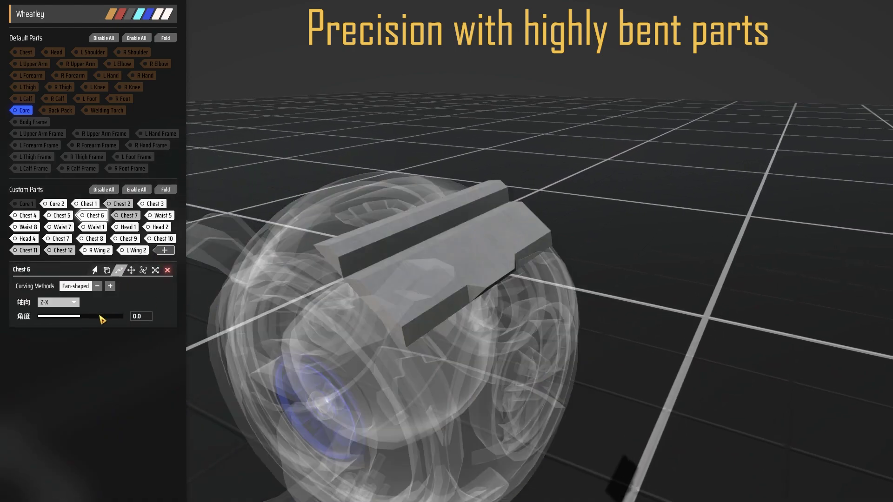
pyautogui.click(73, 303)
pyautogui.click(65, 347)
# Add a Z Bending curve to Chest 6 and move its end point to about Z 19.93, Y -0.13.
pyautogui.moveTo(347, 161); pyautogui.dragTo(522, 158)
pyautogui.click(521, 158)
pyautogui.moveTo(521, 157); pyautogui.dragTo(413, 316, button='middle')
pyautogui.moveTo(463, 262); pyautogui.dragTo(507, 98, button='middle')
pyautogui.click(506, 303)
pyautogui.moveTo(364, 240); pyautogui.dragTo(322, 336, button='right')
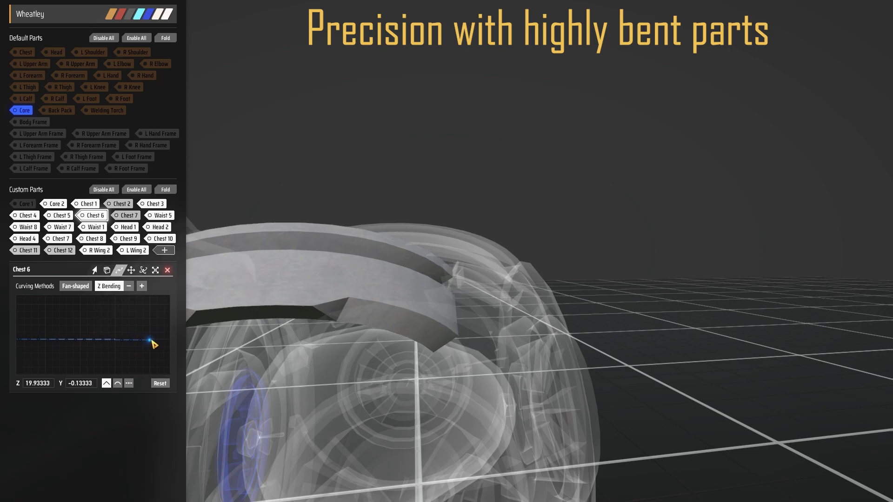
# Inspect how the bent Chest 6 plate sits against the surrounding body parts from several angles.
pyautogui.moveTo(306, 219); pyautogui.dragTo(360, 180, button='right')
pyautogui.click(360, 181)
pyautogui.moveTo(333, 226); pyautogui.dragTo(620, 254, button='right')
pyautogui.click(620, 255)
pyautogui.click(495, 155)
pyautogui.moveTo(494, 154); pyautogui.dragTo(374, 175, button='right')
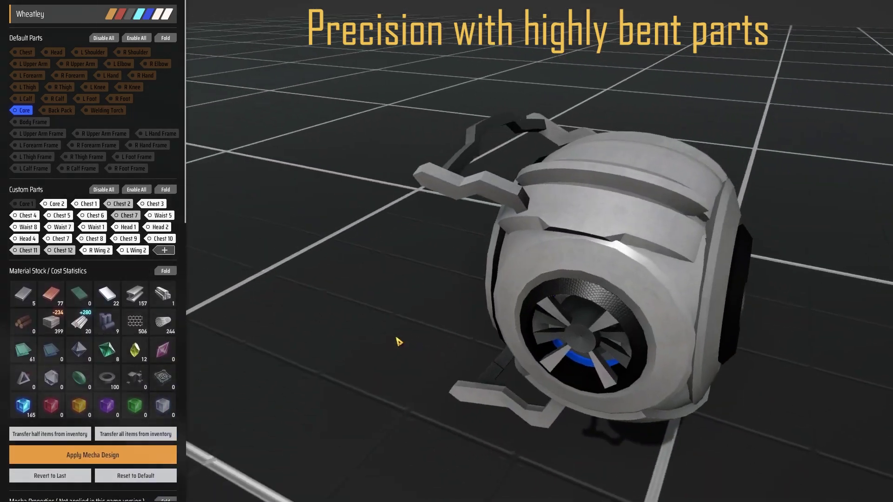
pyautogui.moveTo(399, 342); pyautogui.dragTo(422, 200, button='middle')
pyautogui.scroll(3, 433, 214)
pyautogui.moveTo(439, 230); pyautogui.dragTo(611, 280, button='middle')
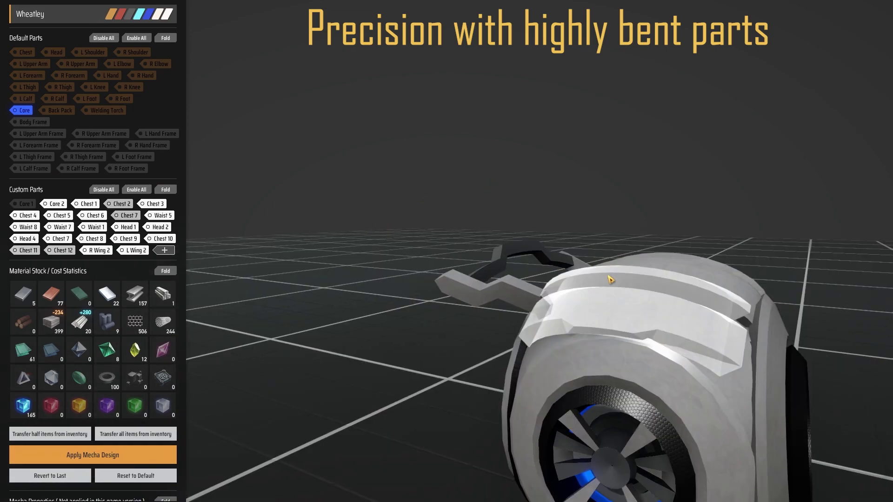
# Add an X Bending curve to Chest 6 as its third curving method and view the plate end-on.
pyautogui.click(610, 279)
pyautogui.click(142, 287)
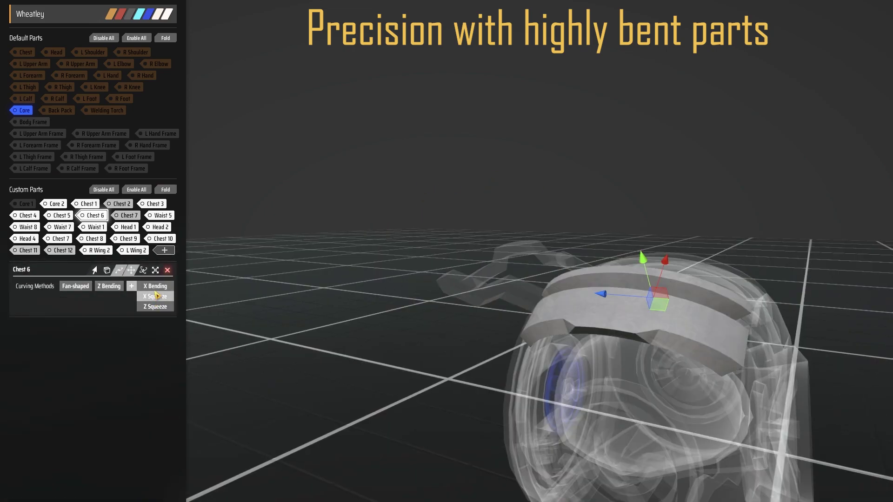
pyautogui.click(157, 286)
pyautogui.moveTo(263, 314)
pyautogui.mouseDown(button='middle')
pyautogui.moveTo(333, 308)
pyautogui.moveTo(262, 311)
pyautogui.mouseUp(button='middle')
pyautogui.moveTo(358, 284); pyautogui.dragTo(380, 231, button='middle')
pyautogui.scroll(4, 380, 231)
pyautogui.moveTo(629, 299); pyautogui.dragTo(651, 302, button='middle')
pyautogui.moveTo(653, 304); pyautogui.dragTo(570, 350, button='right')
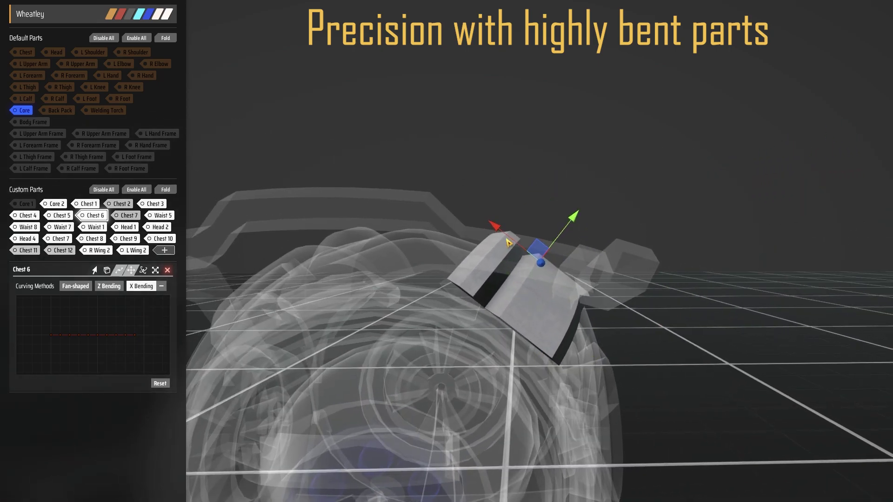
# Move the end point of Chest 6's X Bending curve to bend the plate toward the spherical body.
pyautogui.click(499, 172)
pyautogui.moveTo(498, 172); pyautogui.dragTo(521, 178, button='middle')
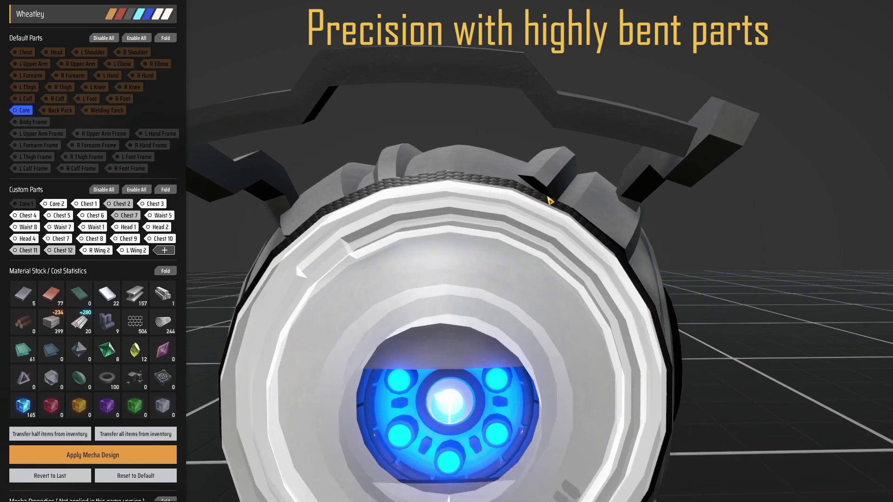
pyautogui.moveTo(774, 321); pyautogui.dragTo(696, 305, button='right')
pyautogui.click(407, 175)
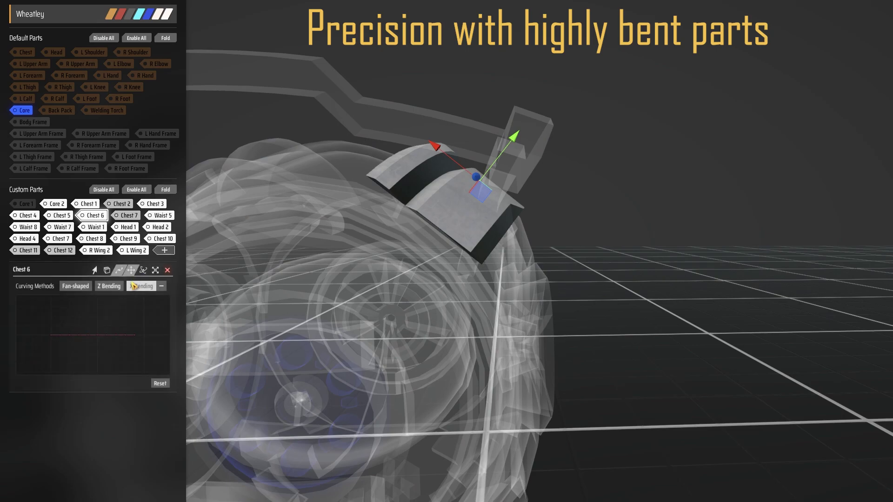
pyautogui.moveTo(136, 340); pyautogui.dragTo(120, 336)
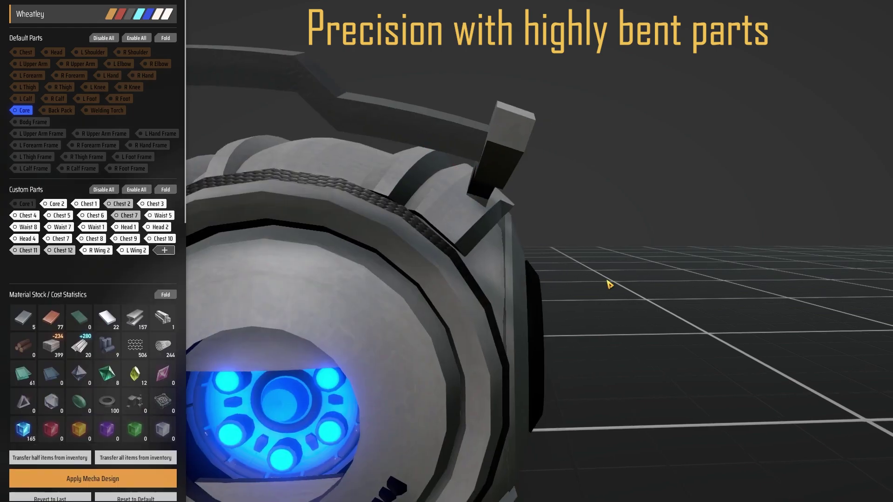
# Examine how the bent Chest 6 plate follows the sphere and meets the neighbouring plates from several angles.
pyautogui.moveTo(608, 285); pyautogui.dragTo(428, 201, button='right')
pyautogui.scroll(3, 524, 282)
pyautogui.moveTo(649, 315); pyautogui.dragTo(611, 300, button='right')
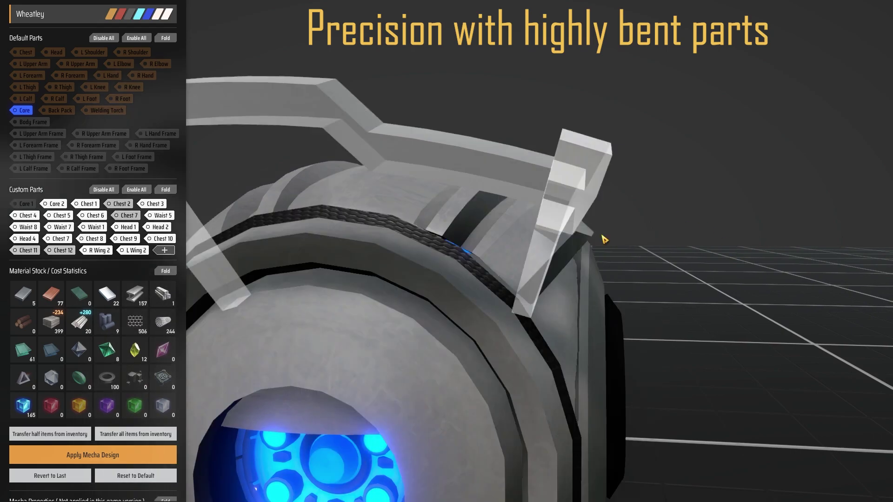
pyautogui.moveTo(630, 239); pyautogui.dragTo(643, 225, button='right')
pyautogui.scroll(-3, 356, 144)
pyautogui.moveTo(356, 143); pyautogui.dragTo(560, 240, button='right')
pyautogui.scroll(4, 560, 240)
# Refine Chest 6's X Bending curve with intermediate points, placing one at X 6.05, Y -0.05.
pyautogui.click(540, 196)
pyautogui.click(690, 272)
pyautogui.moveTo(689, 267); pyautogui.dragTo(566, 271, button='right')
pyautogui.moveTo(400, 275); pyautogui.dragTo(522, 244, button='right')
pyautogui.click(521, 244)
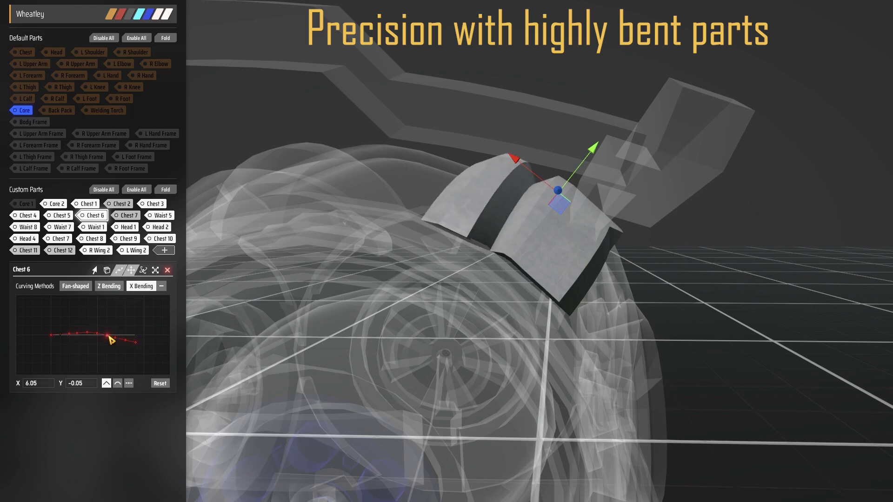
# Examine the finished curved plates around the top and side of the Wheatley body from several angles.
pyautogui.click(586, 184)
pyautogui.moveTo(586, 183); pyautogui.dragTo(602, 34, button='right')
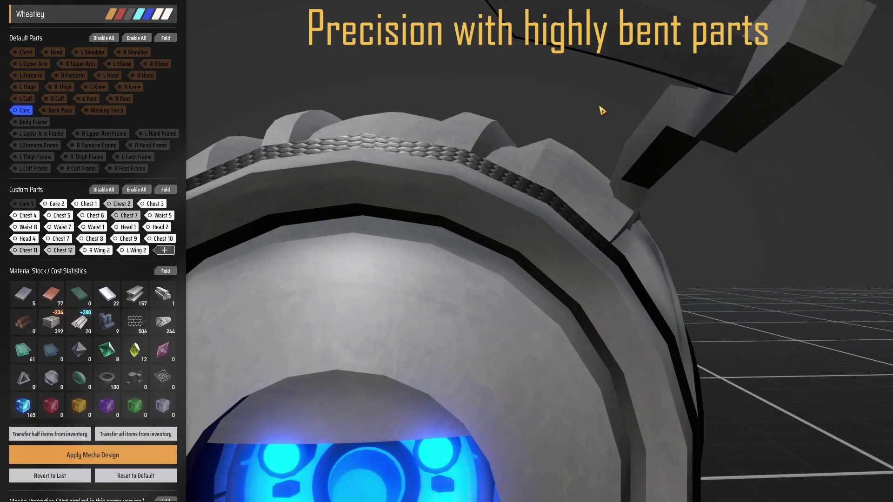
pyautogui.scroll(-3, 600, 111)
pyautogui.moveTo(600, 112); pyautogui.dragTo(517, 126, button='right')
pyautogui.scroll(-1, 448, 133)
pyautogui.scroll(3, 451, 131)
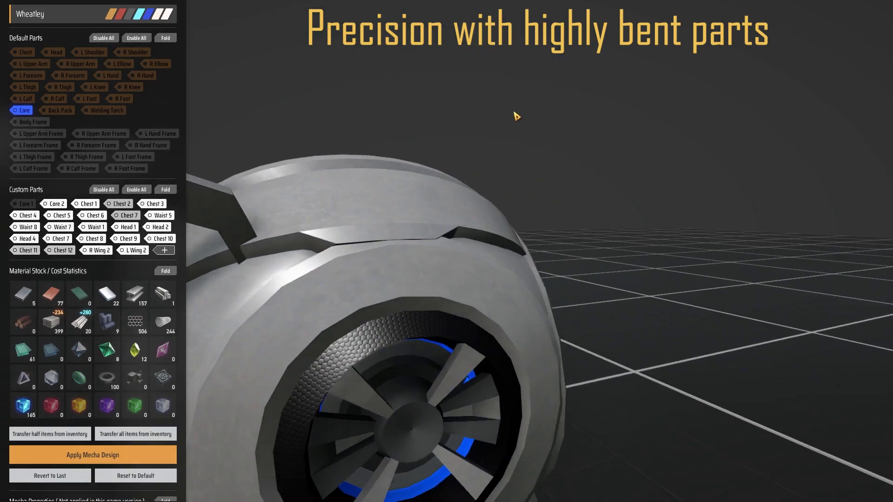
pyautogui.moveTo(517, 116); pyautogui.dragTo(519, 166, button='right')
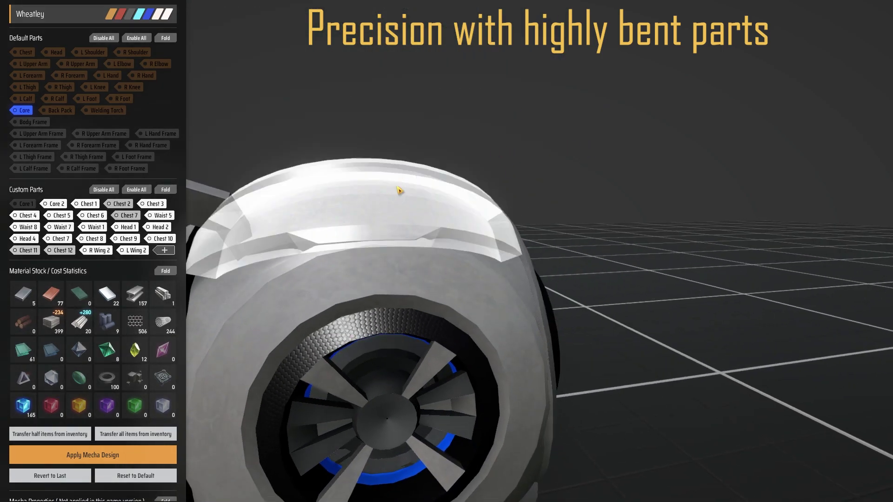
pyautogui.moveTo(512, 129); pyautogui.dragTo(577, 120, button='right')
pyautogui.moveTo(535, 172); pyautogui.dragTo(630, 86, button='right')
pyautogui.scroll(-5, 614, 194)
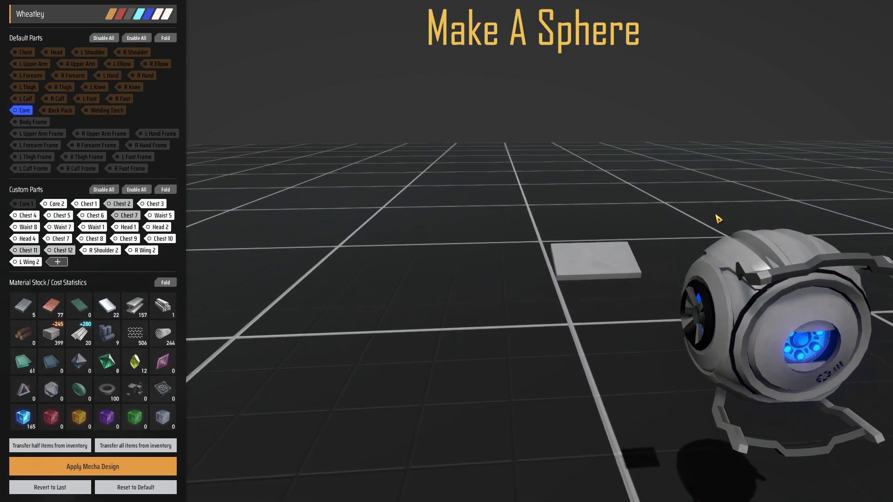
# Open the flat R Shoulder 2 plate for block editing and adjust its size with row fills along its edges.
pyautogui.moveTo(716, 215); pyautogui.dragTo(673, 213, button='middle')
pyautogui.scroll(5, 447, 341)
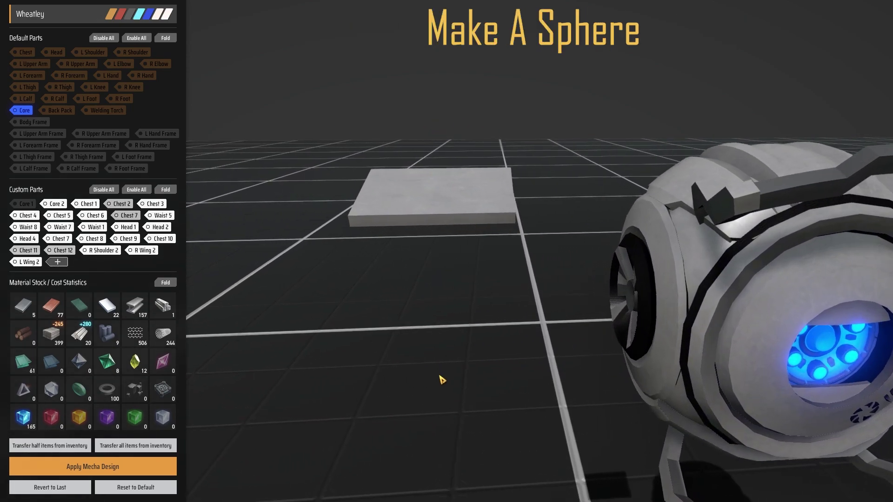
pyautogui.moveTo(351, 335); pyautogui.dragTo(536, 342, button='right')
pyautogui.click(574, 256)
pyautogui.click(107, 282)
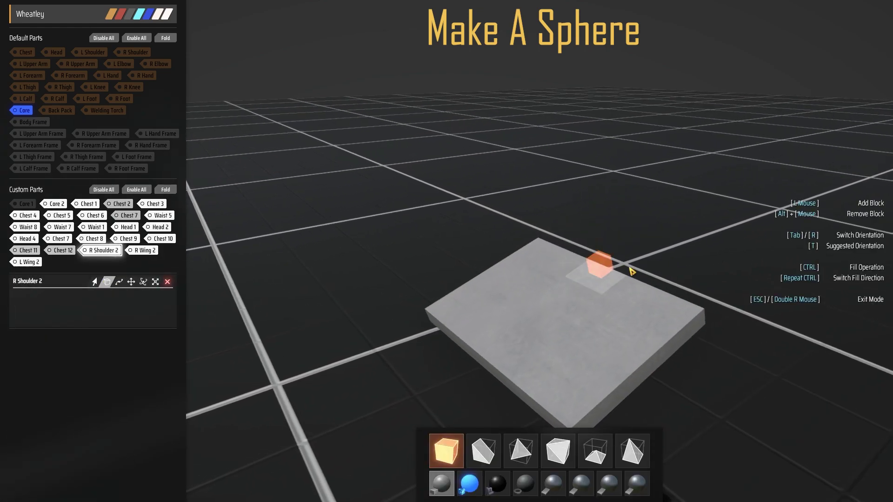
pyautogui.moveTo(526, 276); pyautogui.dragTo(454, 345, button='right')
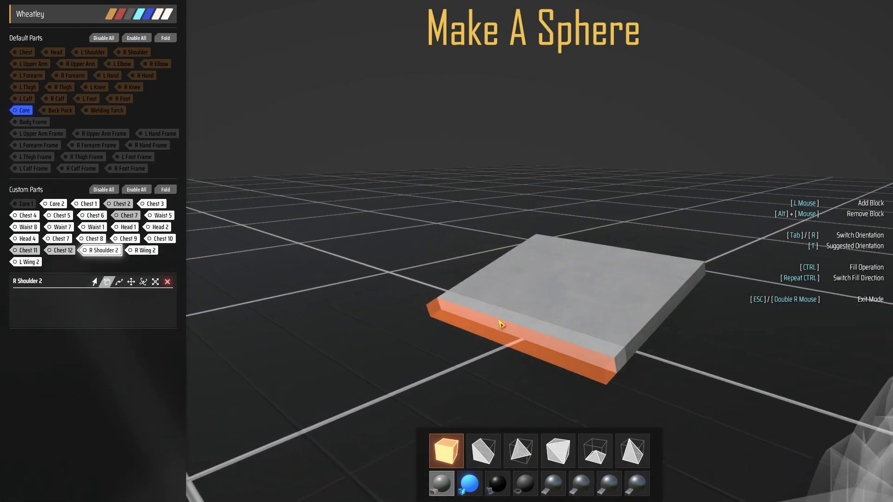
pyautogui.moveTo(502, 326); pyautogui.dragTo(552, 279, button='right')
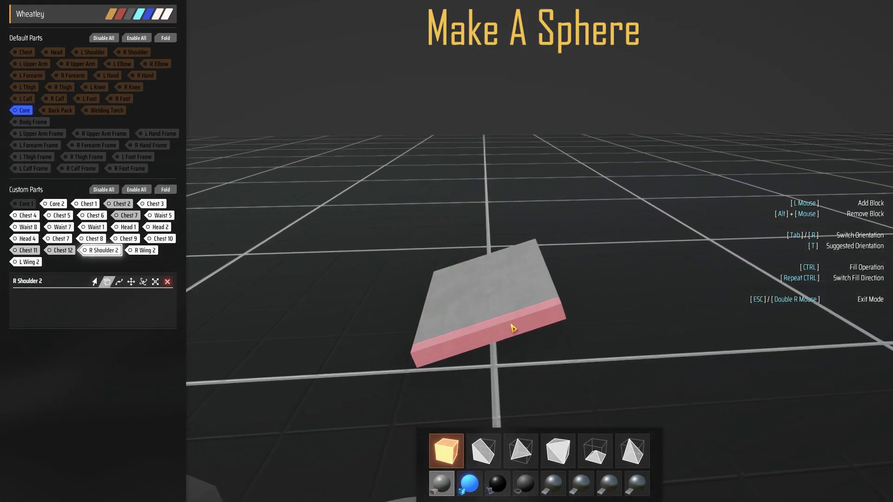
pyautogui.moveTo(512, 321); pyautogui.dragTo(767, 233, button='right')
pyautogui.moveTo(529, 350); pyautogui.dragTo(477, 345, button='right')
pyautogui.moveTo(476, 345); pyautogui.dragTo(559, 328, button='right')
# Add a Z Bending curve to the R Shoulder 2 plate.
pyautogui.click(119, 282)
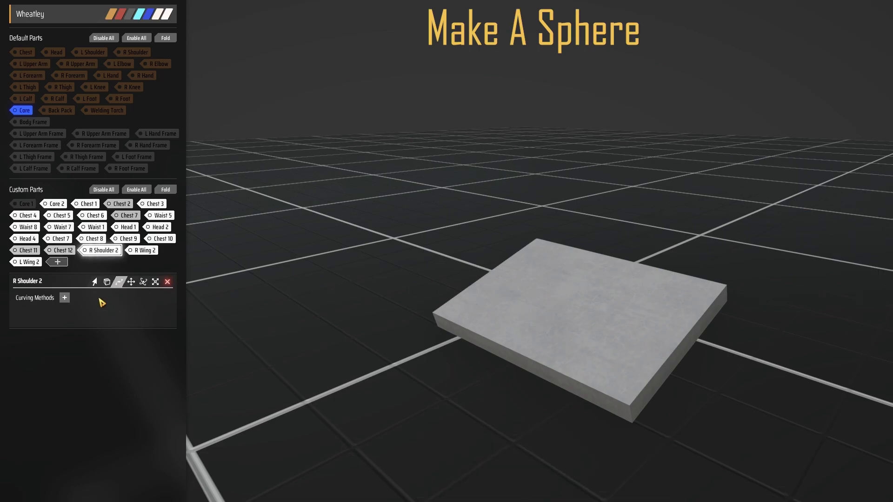
pyautogui.click(64, 298)
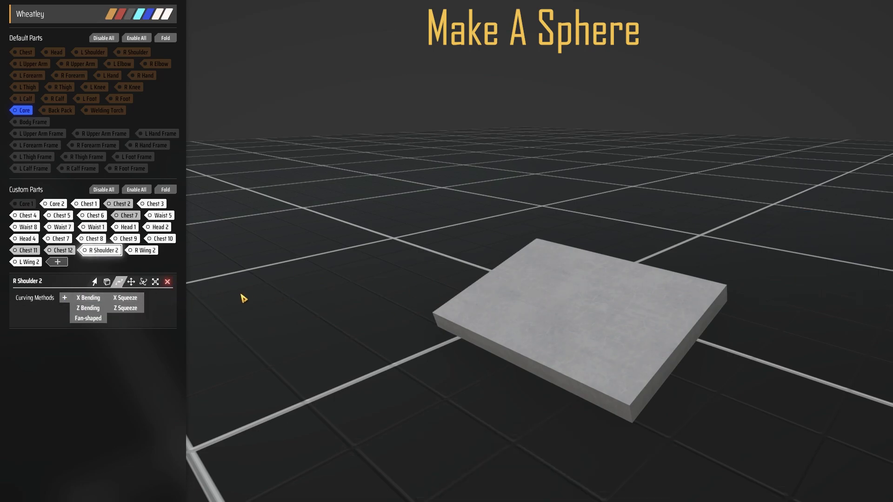
pyautogui.moveTo(251, 298); pyautogui.dragTo(560, 238, button='right')
pyautogui.click(87, 309)
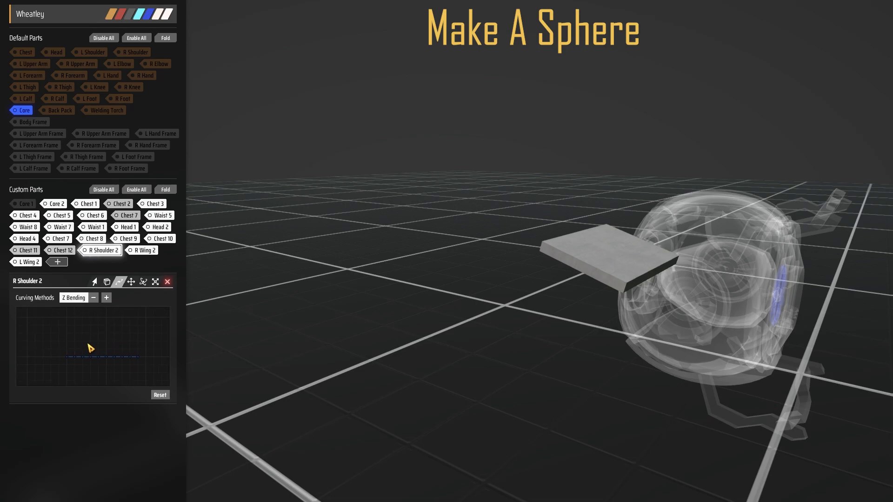
# Shape R Shoulder 2's Z Bending curve into a half circle using its end points and several intermediate points.
pyautogui.moveTo(70, 359); pyautogui.dragTo(68, 322)
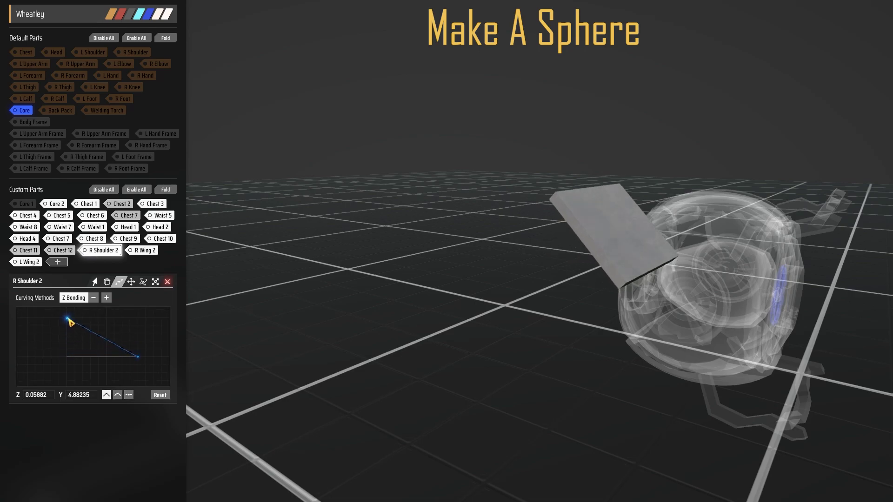
pyautogui.click(82, 321)
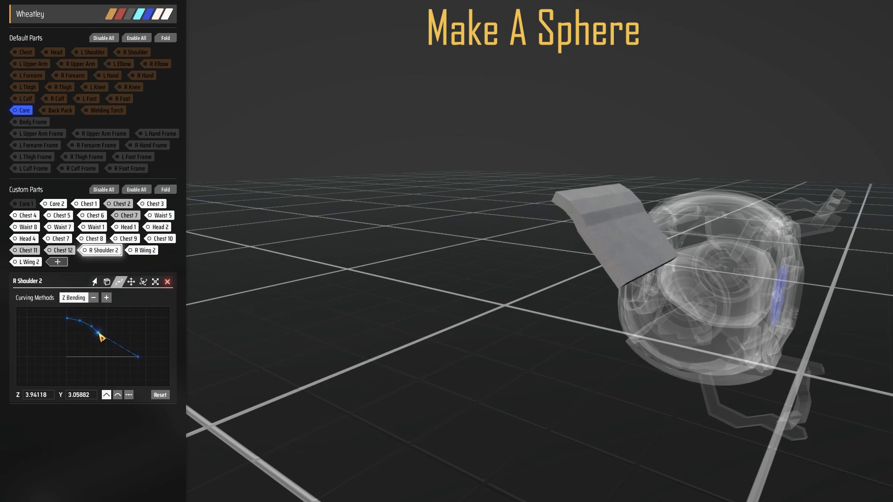
pyautogui.moveTo(102, 337); pyautogui.dragTo(99, 375)
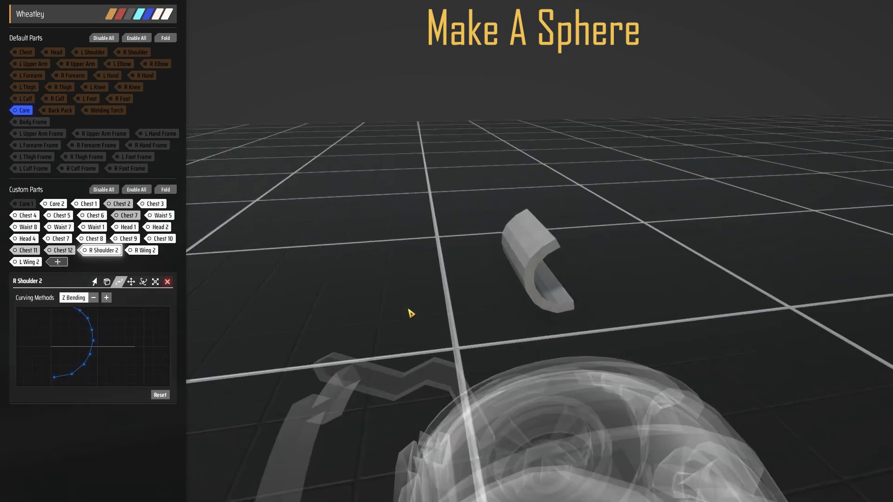
pyautogui.moveTo(410, 309); pyautogui.dragTo(128, 303, button='middle')
# Add a Fan-shaped curve to R Shoulder 2 after the Z Bending and choose Z-X as its axis.
pyautogui.click(107, 297)
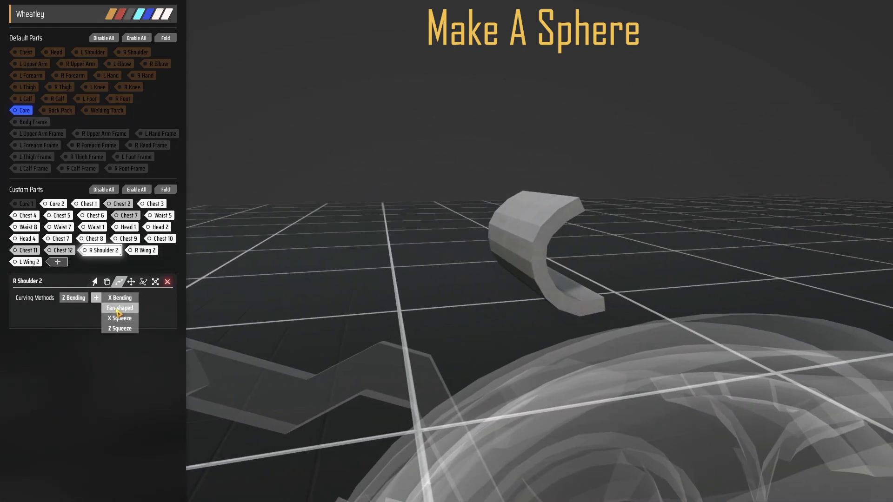
pyautogui.click(117, 309)
pyautogui.moveTo(195, 315); pyautogui.dragTo(325, 302, button='middle')
pyautogui.click(69, 316)
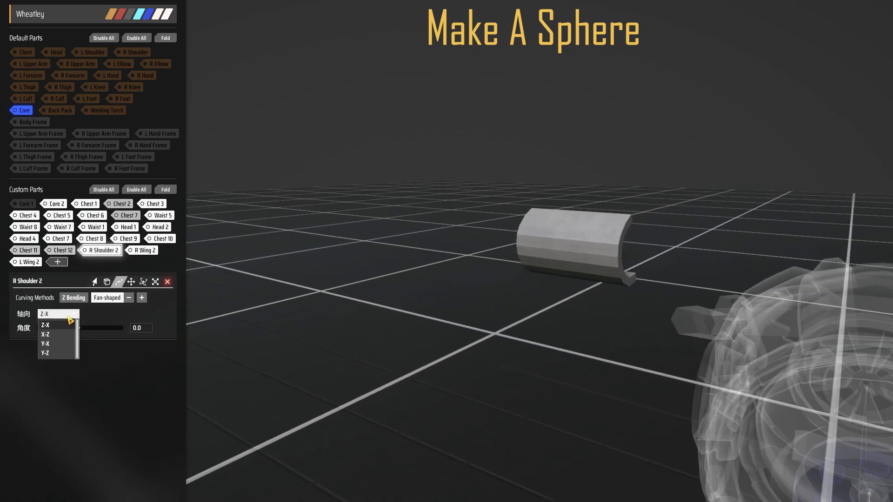
pyautogui.click(70, 325)
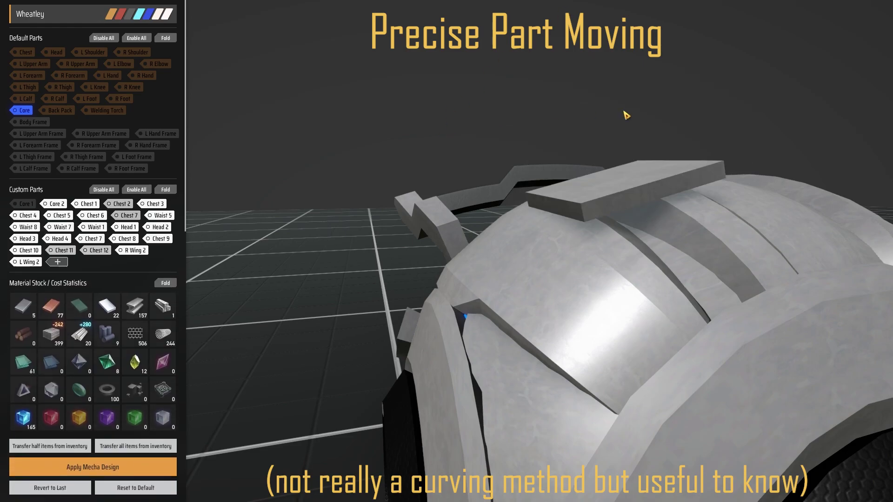
# Add a column of blocks standing perpendicular on top of the tilted flat Head 3 plate.
pyautogui.moveTo(623, 112); pyautogui.dragTo(550, 130, button='middle')
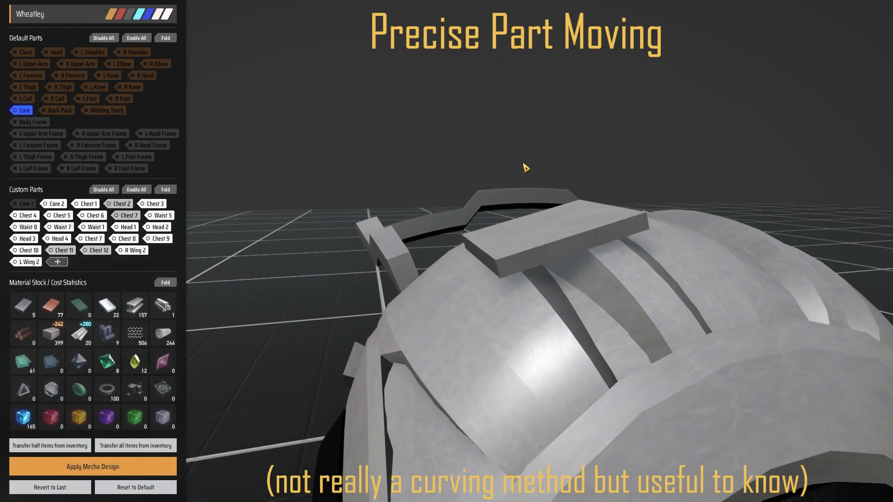
pyautogui.moveTo(494, 166); pyautogui.dragTo(510, 121, button='middle')
pyautogui.scroll(3, 511, 118)
pyautogui.press('w')
pyautogui.press('s')
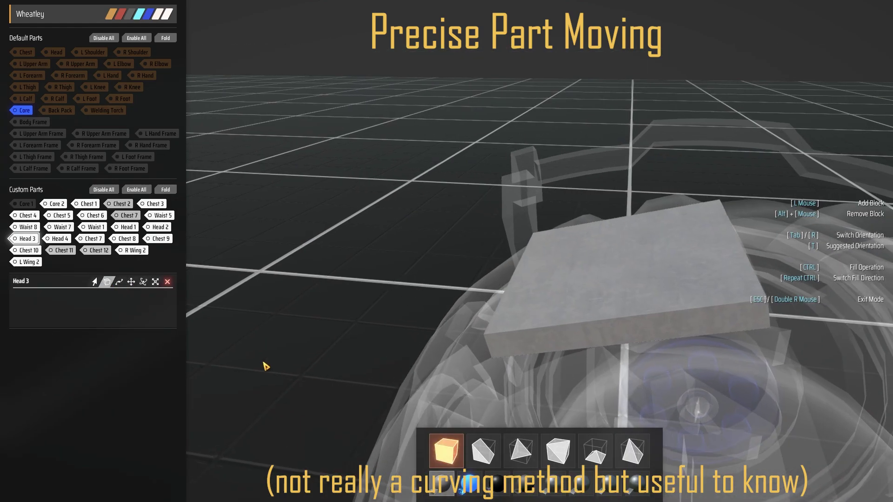
pyautogui.click(597, 266)
pyautogui.moveTo(598, 266); pyautogui.dragTo(539, 237, button='right')
pyautogui.click(550, 236)
pyautogui.click(553, 257)
# Show Head 3's move axes and compare their direction with the perpendicular block column.
pyautogui.click(132, 282)
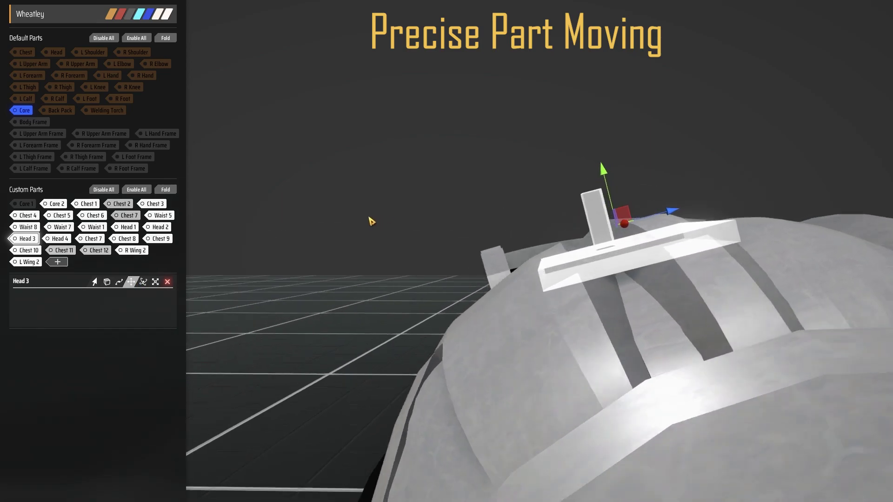
pyautogui.click(459, 154)
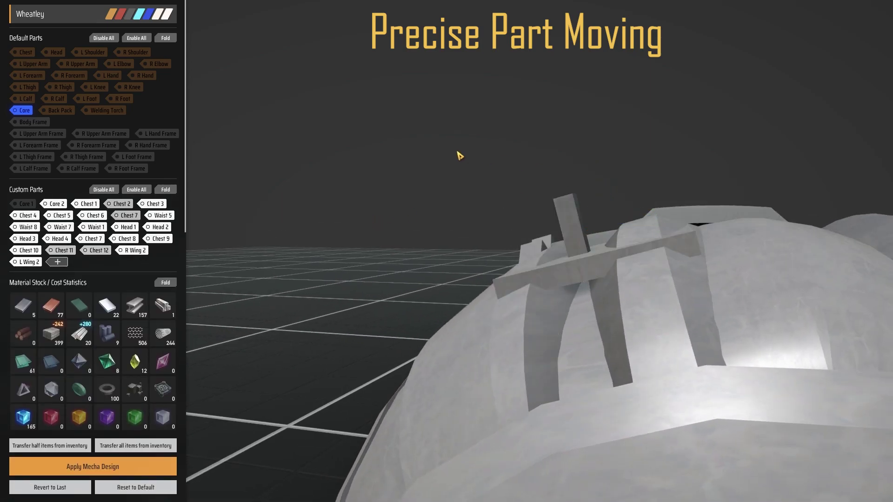
pyautogui.click(572, 232)
pyautogui.click(530, 179)
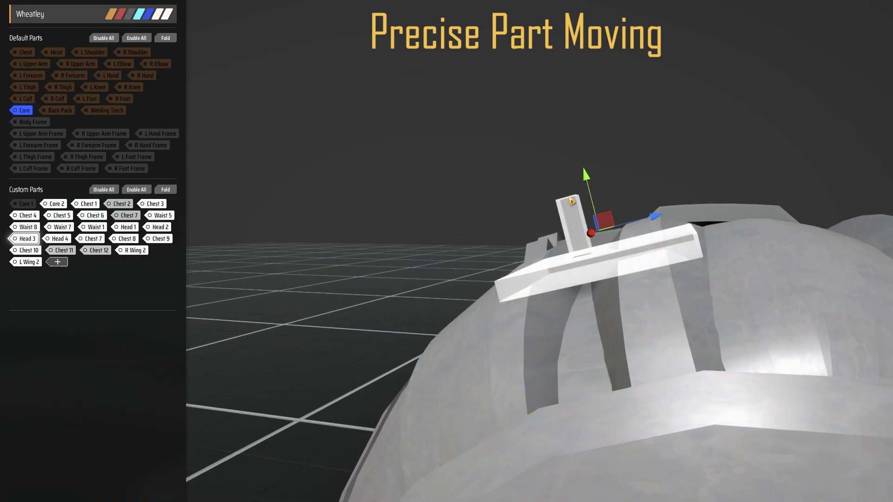
pyautogui.click(572, 201)
# Extend Head 3's perpendicular block column through to the underside of the plate.
pyautogui.click(106, 282)
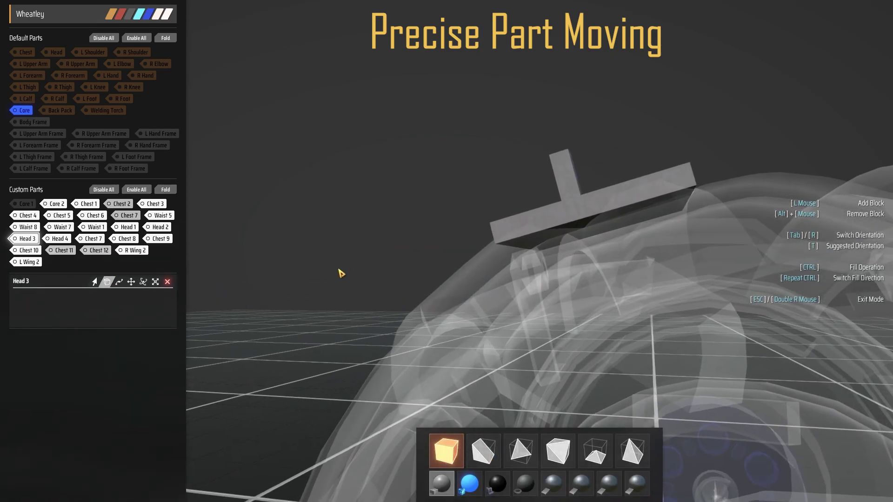
pyautogui.moveTo(414, 235); pyautogui.dragTo(445, 213, button='right')
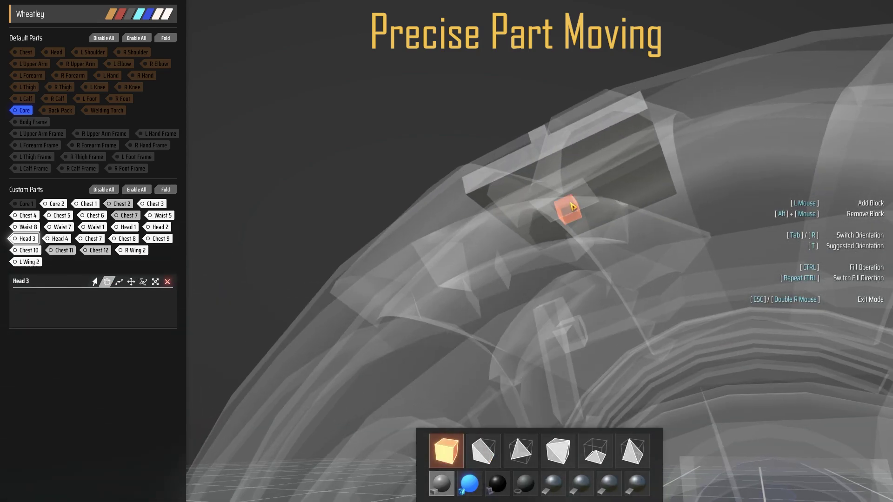
pyautogui.moveTo(573, 207); pyautogui.dragTo(513, 295, button='right')
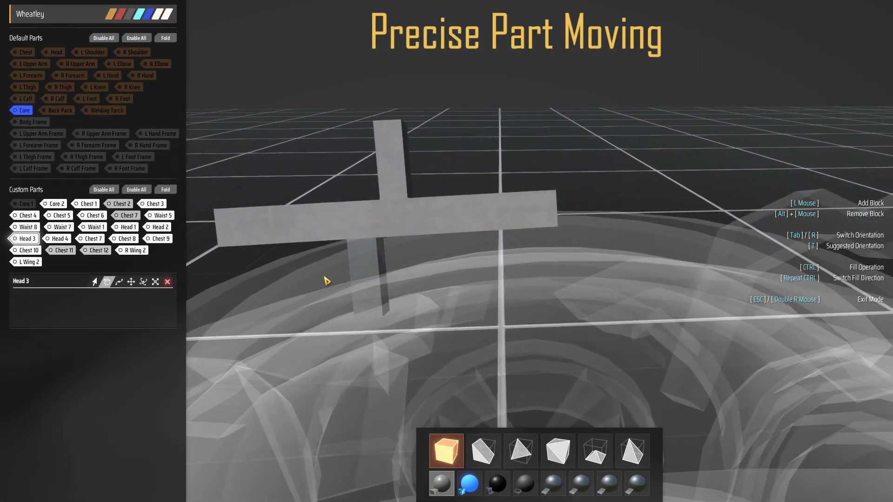
pyautogui.press('Escape')
pyautogui.moveTo(552, 146); pyautogui.dragTo(573, 172, button='right')
pyautogui.click(574, 175)
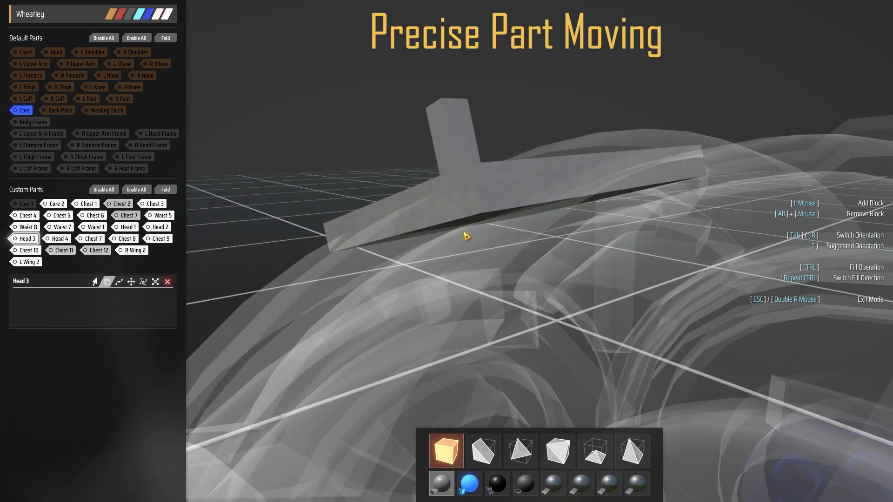
pyautogui.press('Escape')
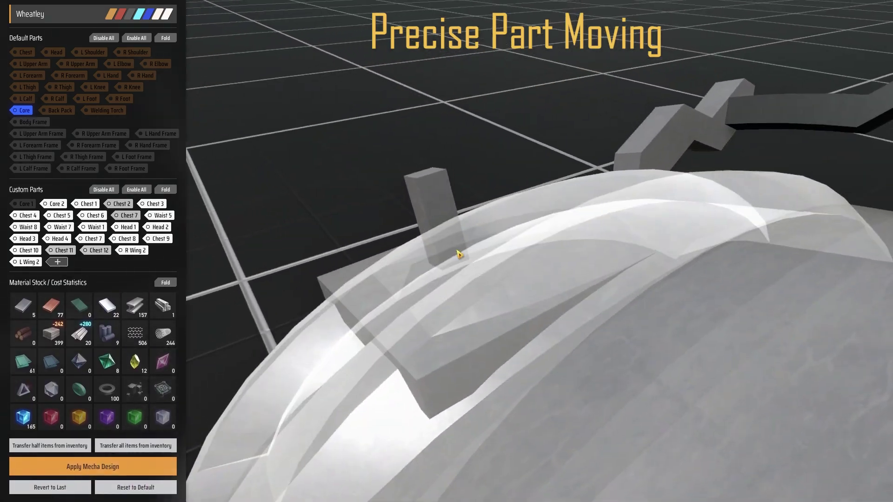
# Select Head 3 and check where the column beneath it enters the curved body plates.
pyautogui.click(458, 253)
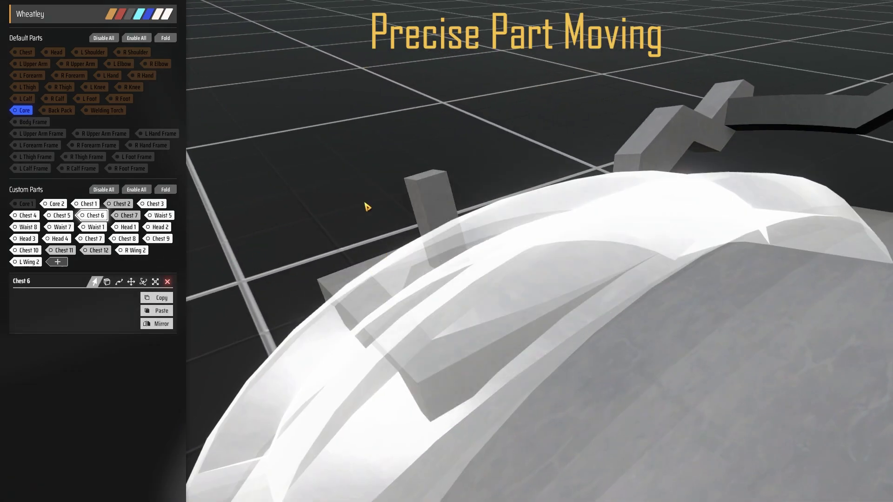
pyautogui.click(430, 200)
pyautogui.moveTo(386, 236); pyautogui.dragTo(360, 179, button='middle')
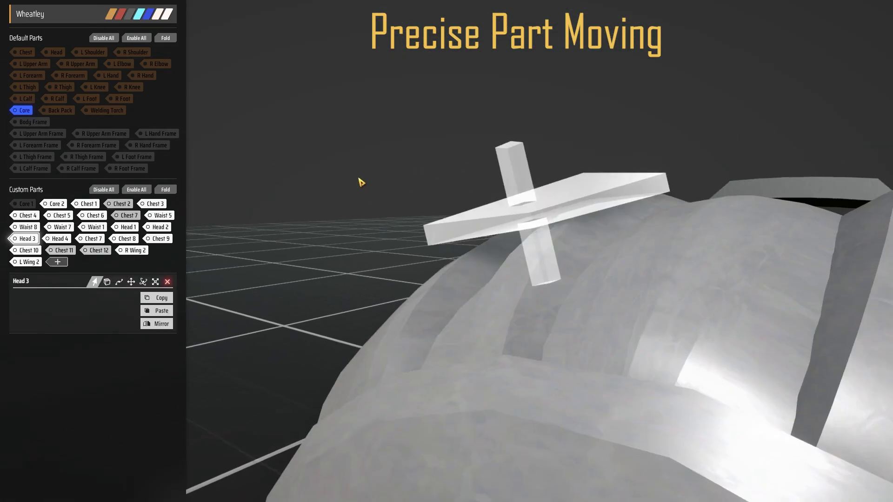
pyautogui.press('Escape')
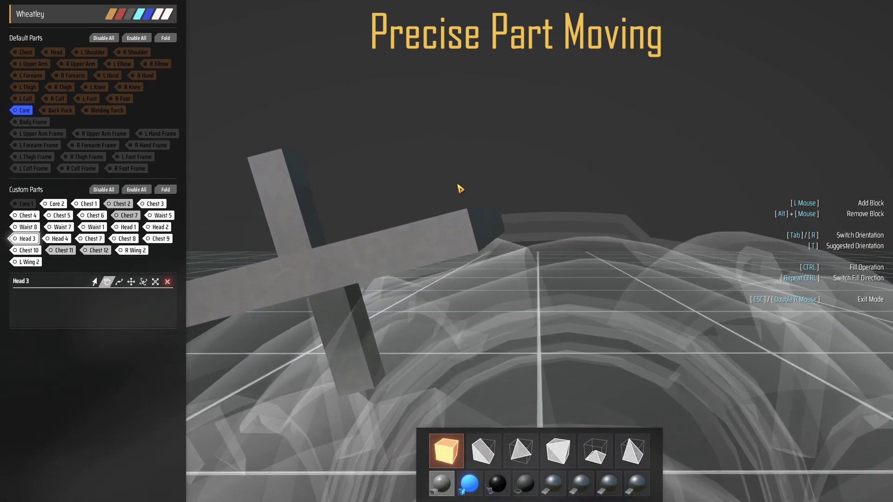
# Remove the blocks directly beneath the tilted Head 3 plate, leaving a separate guide block inside the body.
pyautogui.moveTo(461, 184); pyautogui.dragTo(418, 149, button='middle')
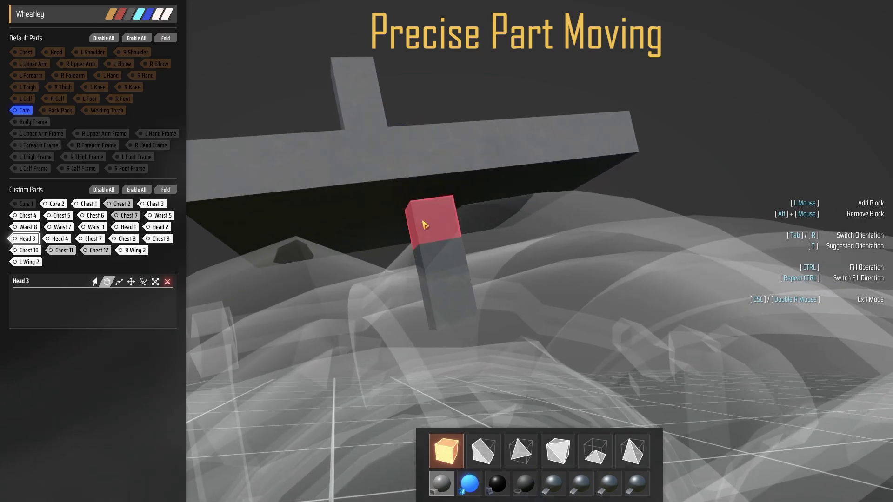
pyautogui.moveTo(442, 258); pyautogui.dragTo(458, 313, button='right')
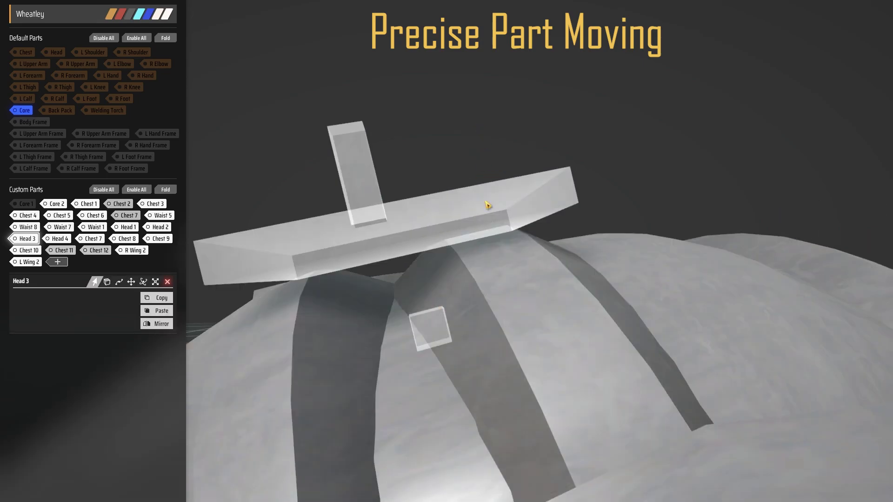
pyautogui.moveTo(486, 204); pyautogui.dragTo(542, 145, button='right')
pyautogui.click(409, 141)
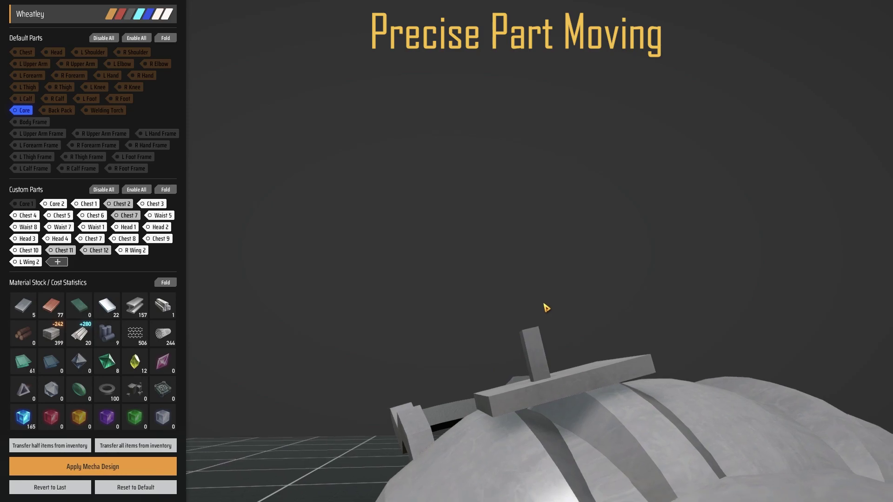
# Open Head 3 for block editing and check the detached guide block's position against the body plates.
pyautogui.moveTo(545, 307); pyautogui.dragTo(501, 278, button='right')
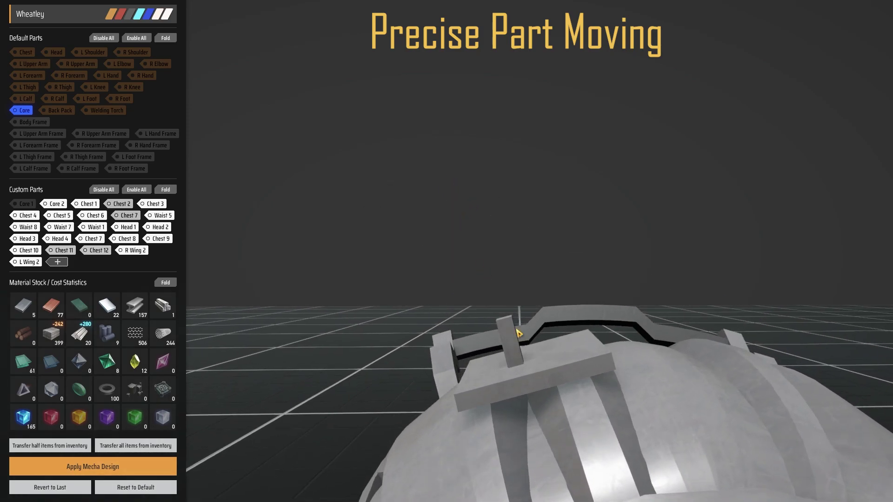
pyautogui.click(521, 343)
pyautogui.click(107, 282)
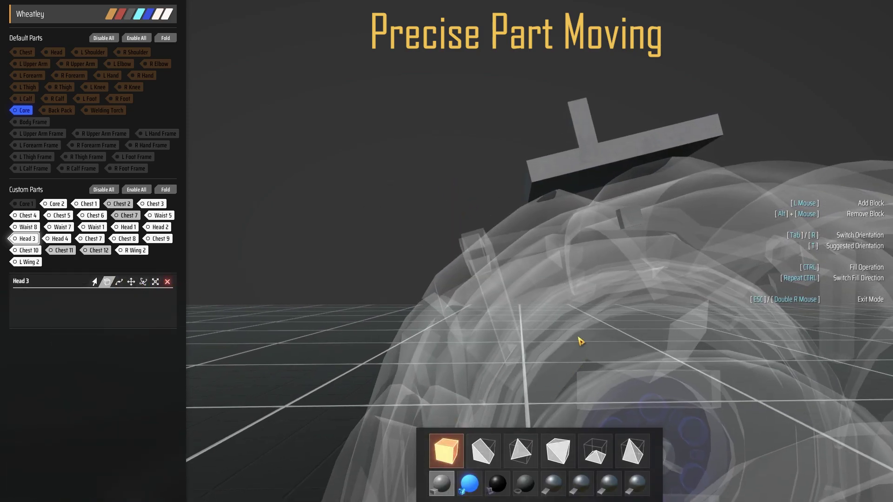
pyautogui.moveTo(515, 299); pyautogui.dragTo(611, 191, button='right')
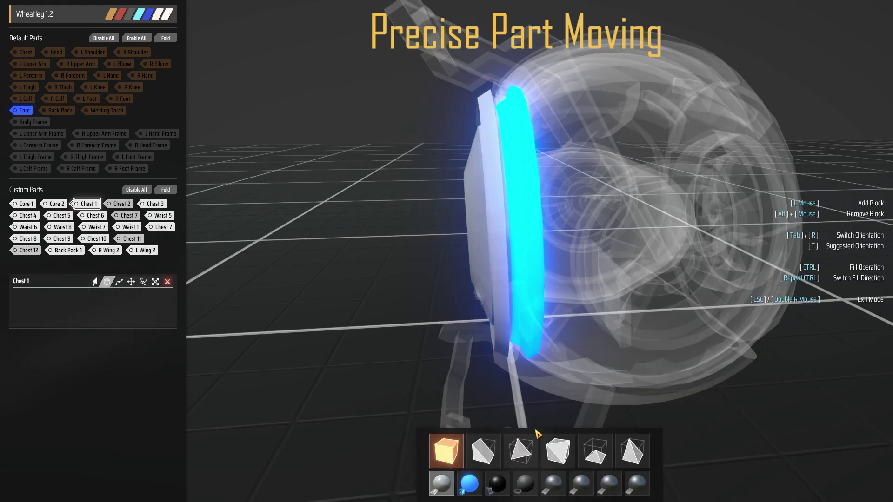
# Examine the Chest 1 plates of the Wheatley 1.2 design from the side and front, and leave block editing.
pyautogui.moveTo(577, 310); pyautogui.dragTo(505, 350, button='right')
pyautogui.scroll(3, 558, 307)
pyautogui.moveTo(585, 284); pyautogui.dragTo(460, 297, button='right')
pyautogui.moveTo(382, 223); pyautogui.dragTo(477, 272, button='right')
pyautogui.scroll(-5, 450, 275)
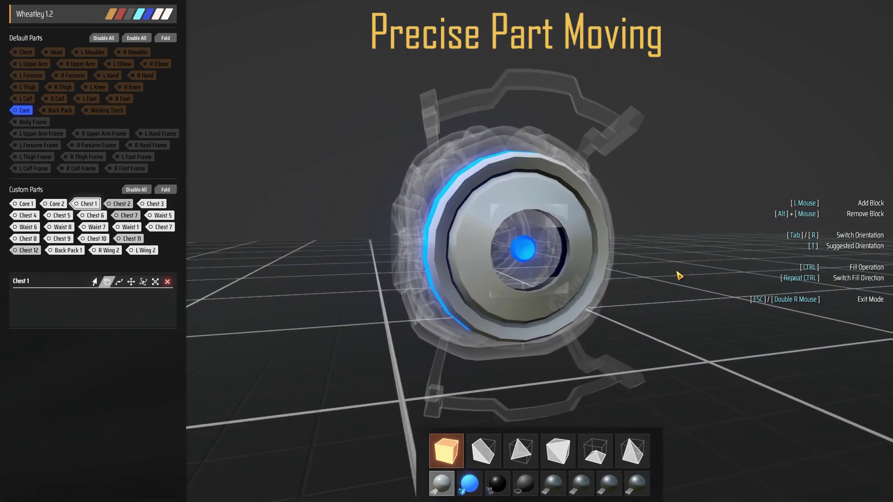
pyautogui.press('Escape')
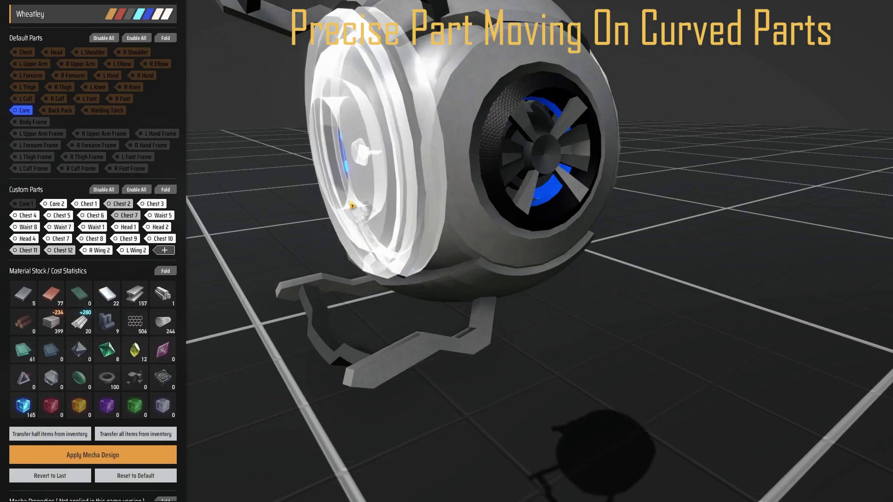
# Open Chest 12 for block editing and add a guide block on the outside of its curved rim.
pyautogui.click(553, 158)
pyautogui.click(106, 271)
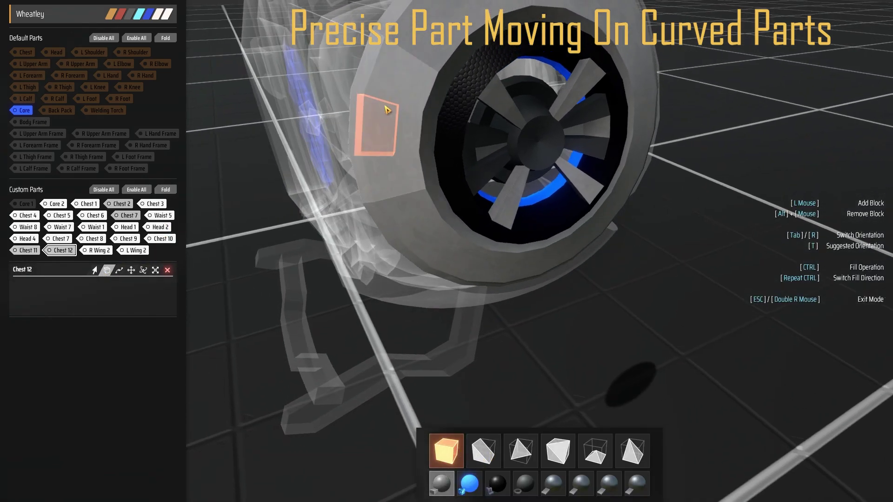
pyautogui.moveTo(475, 204); pyautogui.dragTo(680, 231, button='right')
pyautogui.scroll(3, 651, 116)
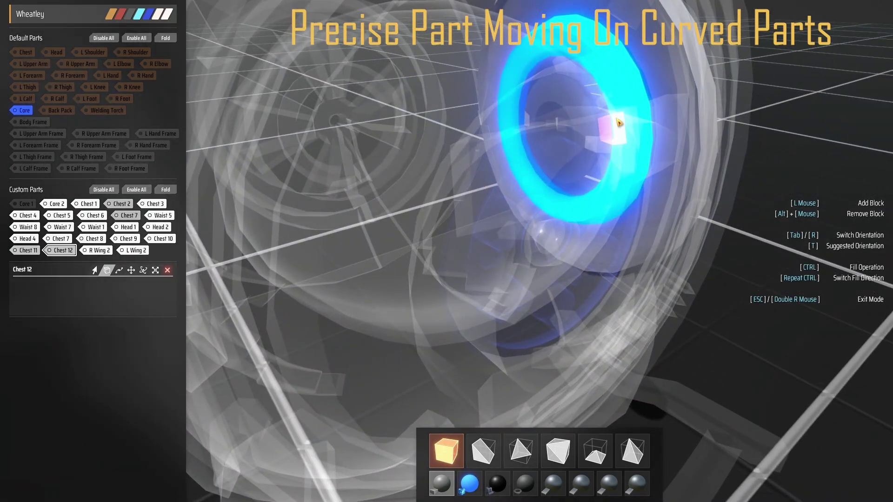
pyautogui.scroll(-4, 626, 166)
pyautogui.moveTo(627, 169); pyautogui.dragTo(553, 219, button='right')
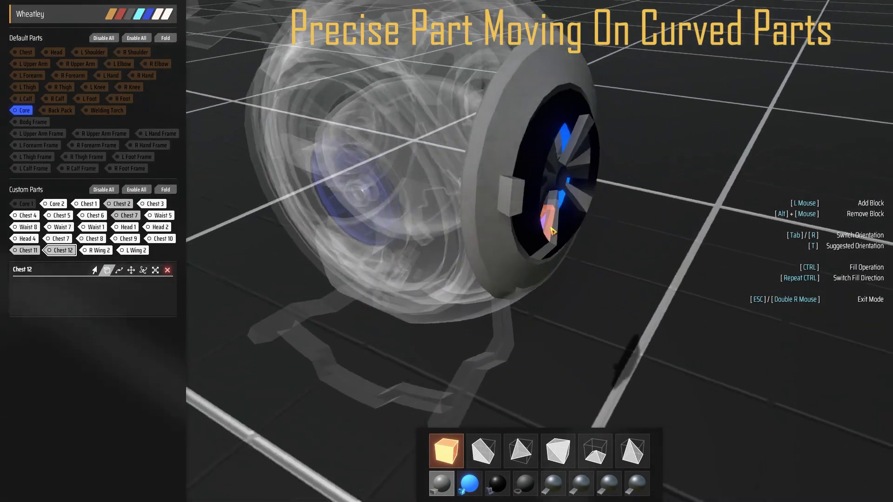
# Add guide blocks on the inner side of Chest 12's curved ring and compare them with the outer block.
pyautogui.scroll(6, 387, 218)
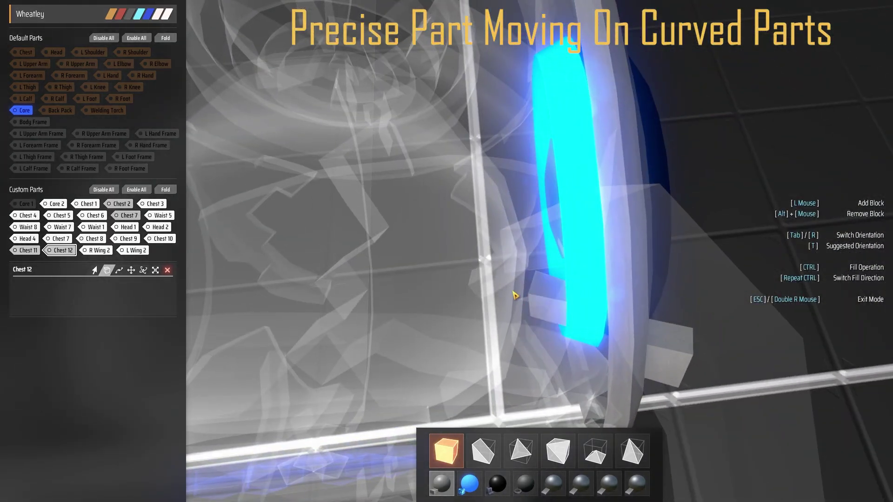
pyautogui.moveTo(441, 237); pyautogui.dragTo(659, 241, button='right')
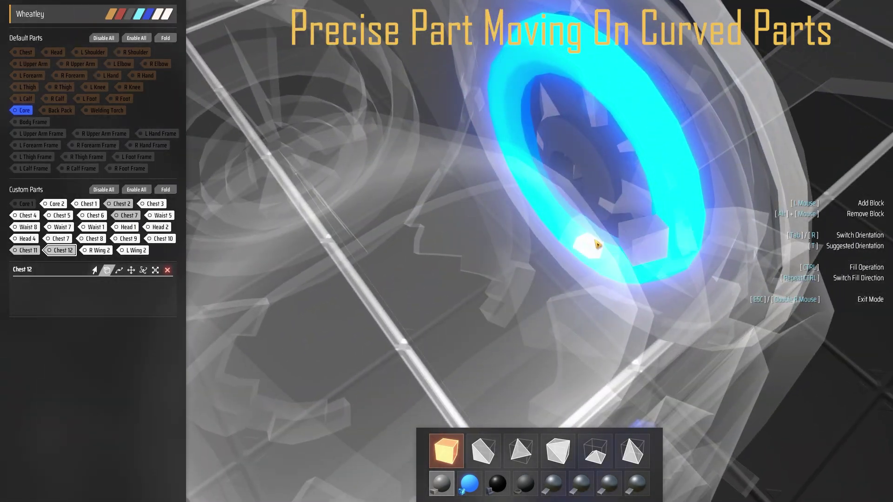
pyautogui.moveTo(600, 245); pyautogui.dragTo(613, 283, button='right')
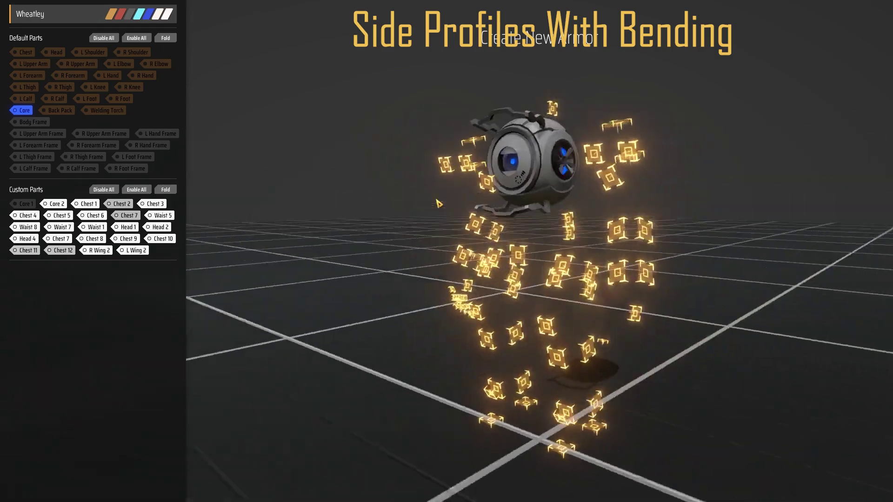
# Create a new Pelvis 4 armor part below the body and show its move axes.
pyautogui.moveTo(508, 219); pyautogui.dragTo(579, 108, button='middle')
pyautogui.scroll(3, 525, 158)
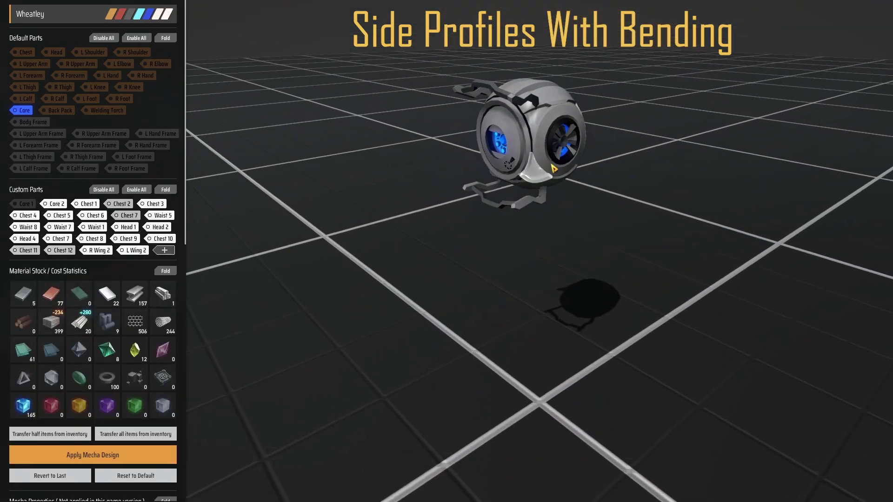
pyautogui.moveTo(604, 126); pyautogui.dragTo(381, 195, button='middle')
pyautogui.click(168, 251)
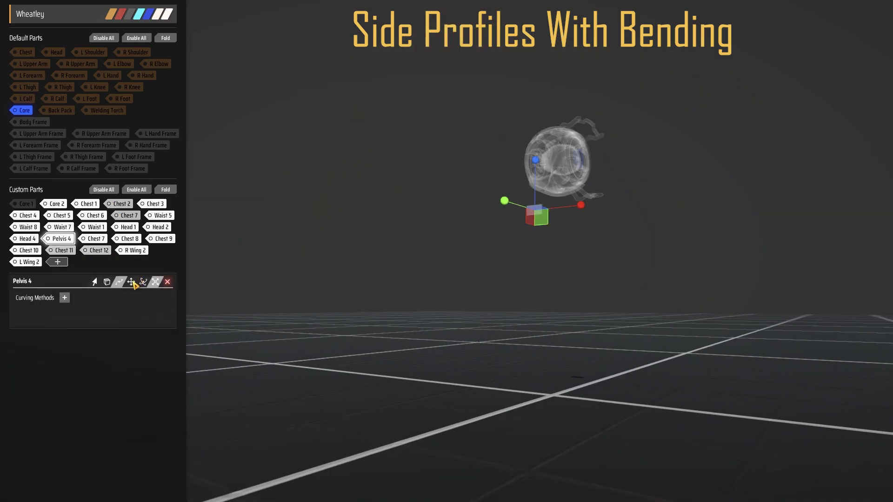
pyautogui.click(131, 282)
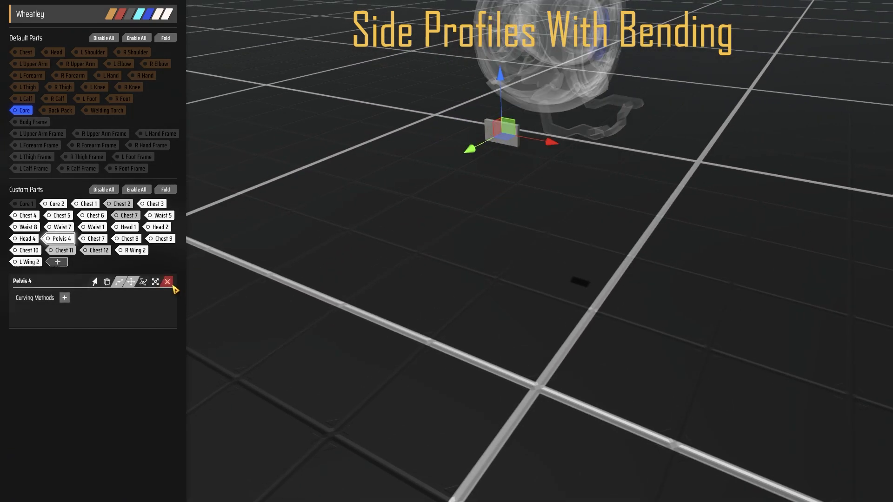
# Delete the Pelvis 4 armor part.
pyautogui.click(172, 286)
pyautogui.click(468, 279)
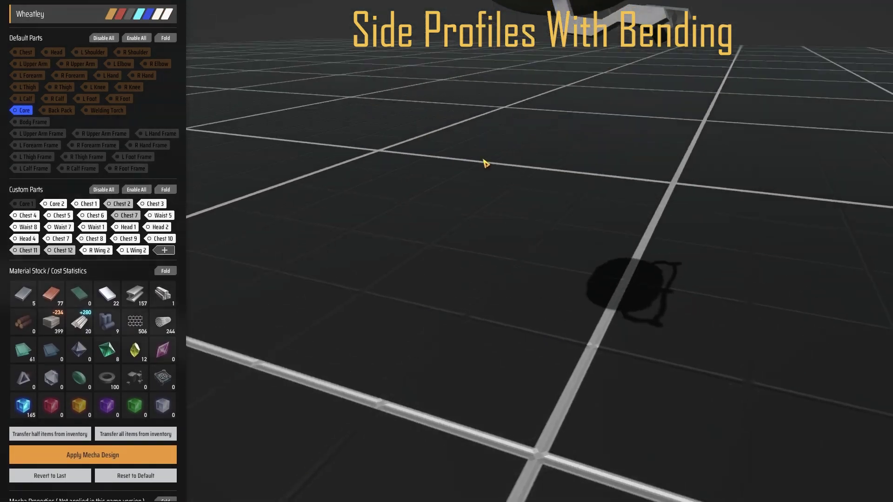
pyautogui.moveTo(484, 157)
pyautogui.mouseDown(button='middle')
pyautogui.moveTo(481, 218)
pyautogui.moveTo(404, 197)
pyautogui.moveTo(472, 156)
pyautogui.mouseUp(button='middle')
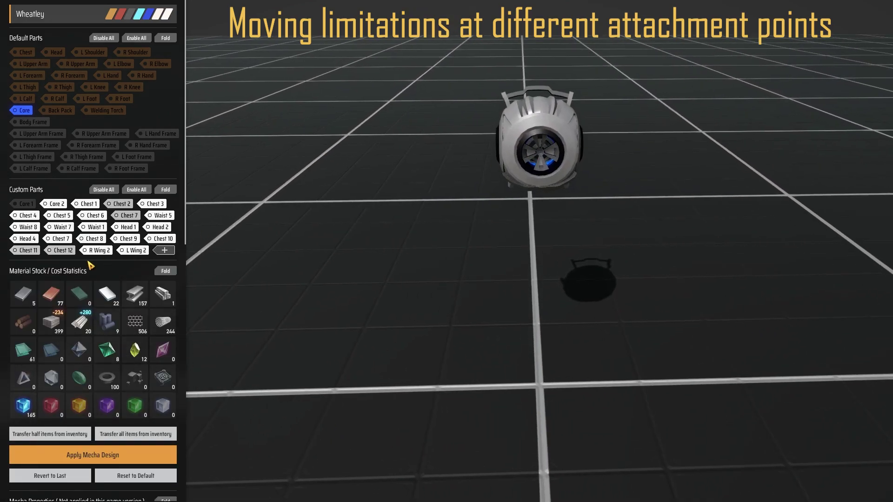
# Create new Waist 4 and R Wing 1 armor parts at the waist and right wing attachment points.
pyautogui.click(164, 252)
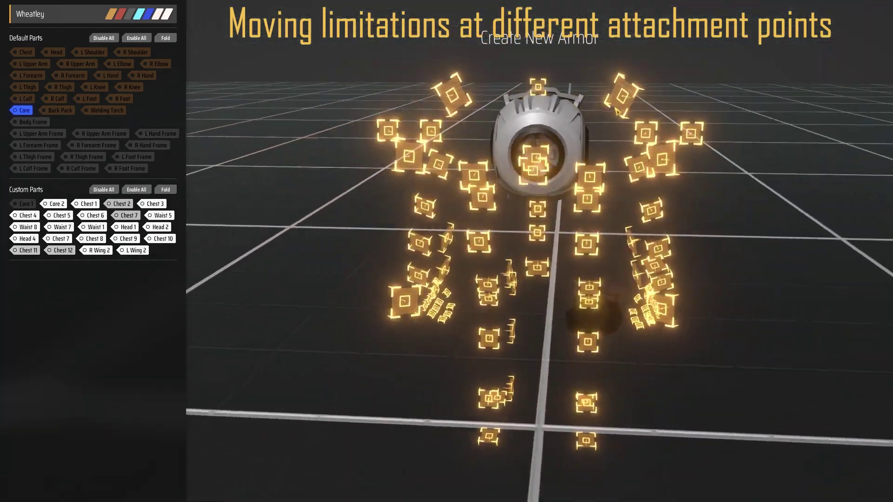
pyautogui.click(618, 108)
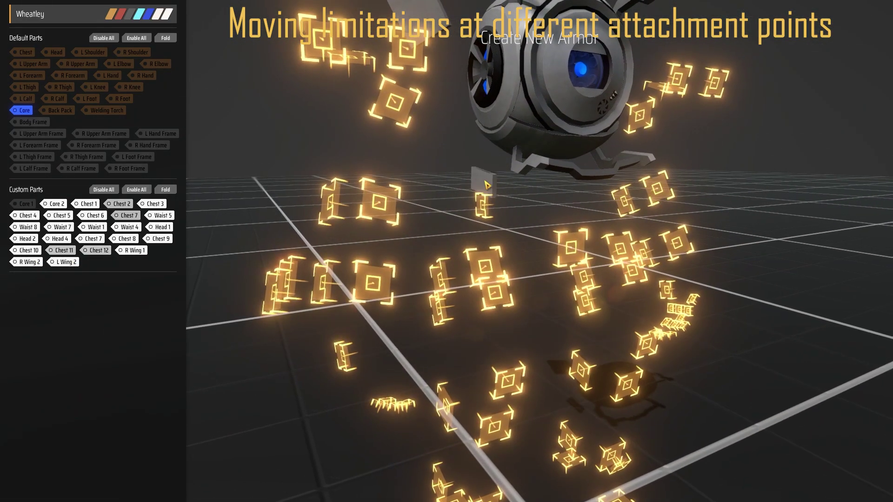
pyautogui.scroll(-5, 488, 185)
pyautogui.moveTo(488, 186); pyautogui.dragTo(511, 143, button='middle')
pyautogui.press('Escape')
pyautogui.click(508, 143)
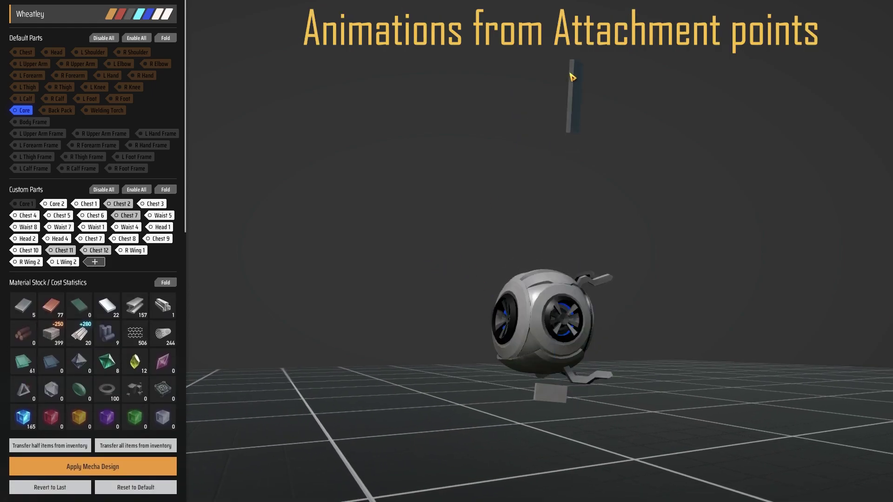
# Move the R Wing 1 plate down to the top of the body and back up above it.
pyautogui.click(572, 77)
pyautogui.moveTo(572, 76); pyautogui.dragTo(547, 119, button='middle')
pyautogui.click(552, 193)
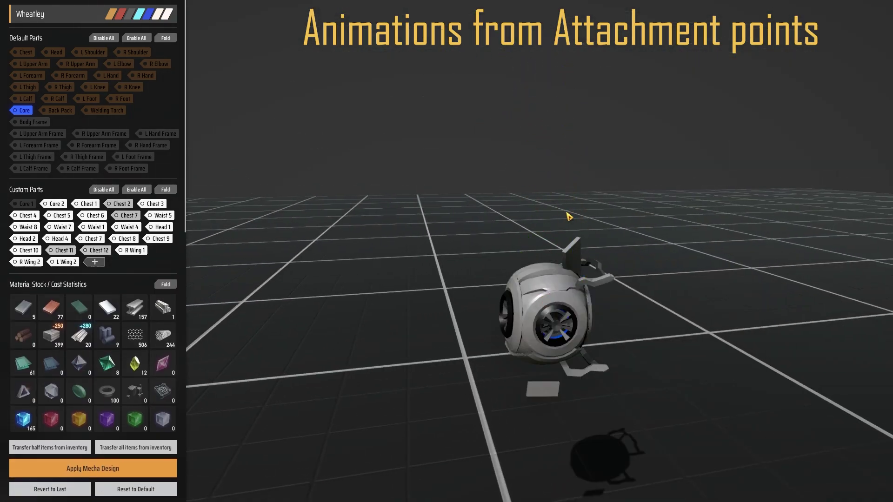
pyautogui.click(573, 247)
pyautogui.click(617, 163)
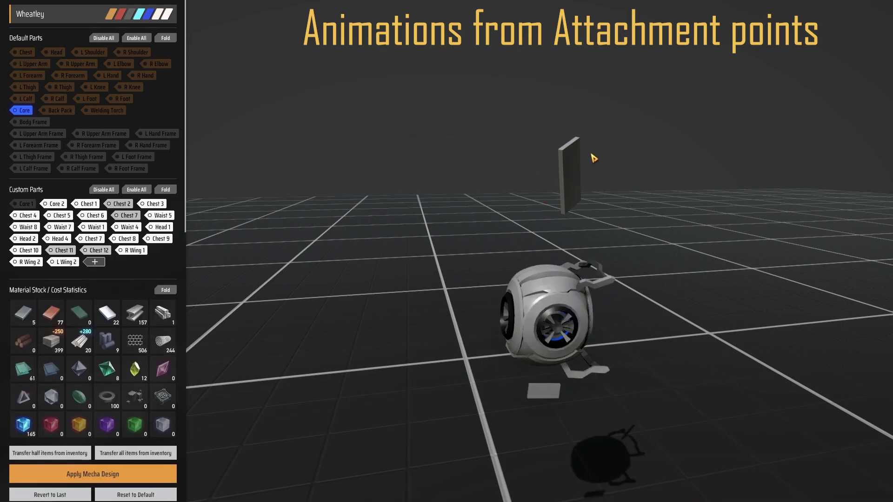
pyautogui.click(567, 149)
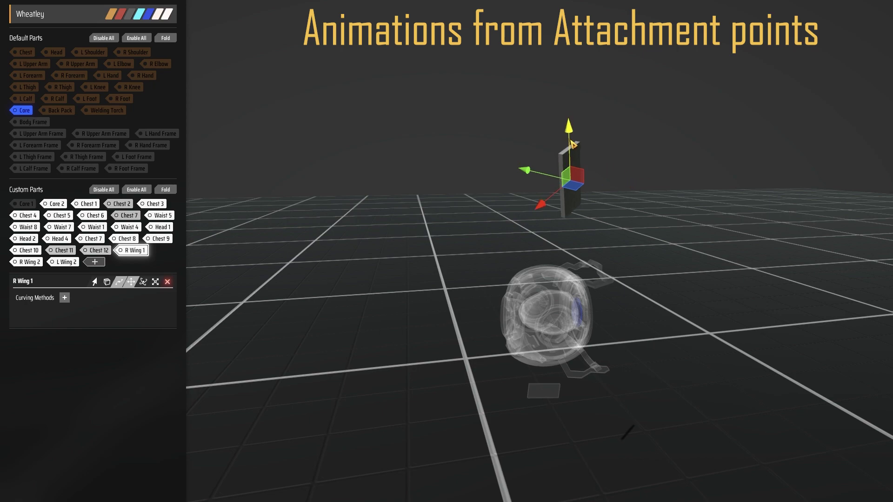
pyautogui.click(624, 166)
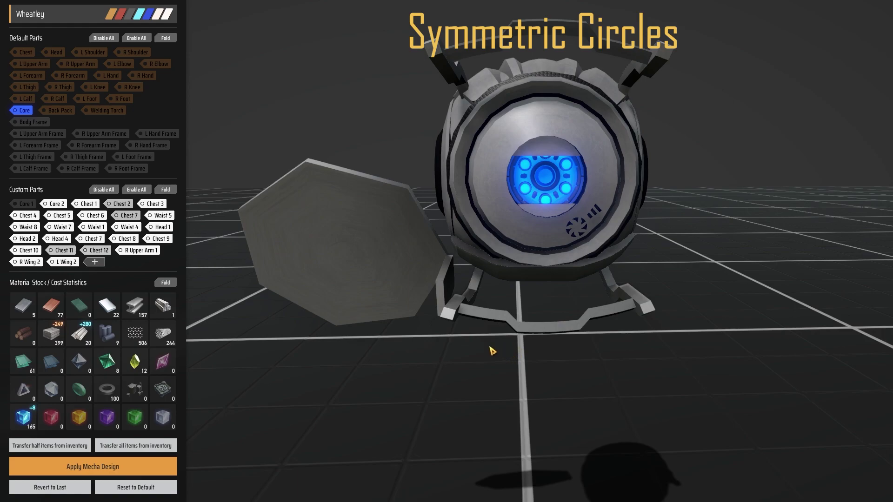
# Inspect the R Upper Arm 1 disc and set its fan-shaped bend angle to 2.0.
pyautogui.moveTo(392, 395); pyautogui.dragTo(403, 355, button='right')
pyautogui.moveTo(404, 361); pyautogui.dragTo(560, 361, button='middle')
pyautogui.moveTo(563, 363); pyautogui.dragTo(501, 365, button='right')
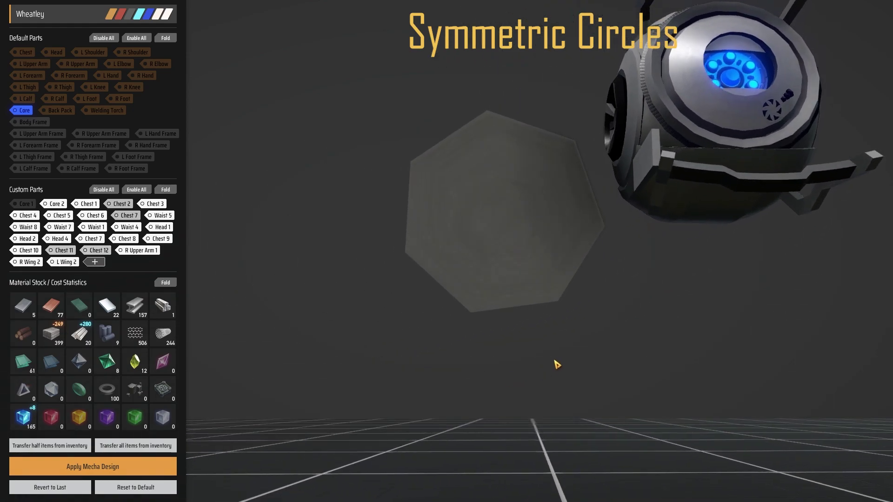
pyautogui.click(463, 306)
pyautogui.moveTo(103, 333); pyautogui.dragTo(84, 334)
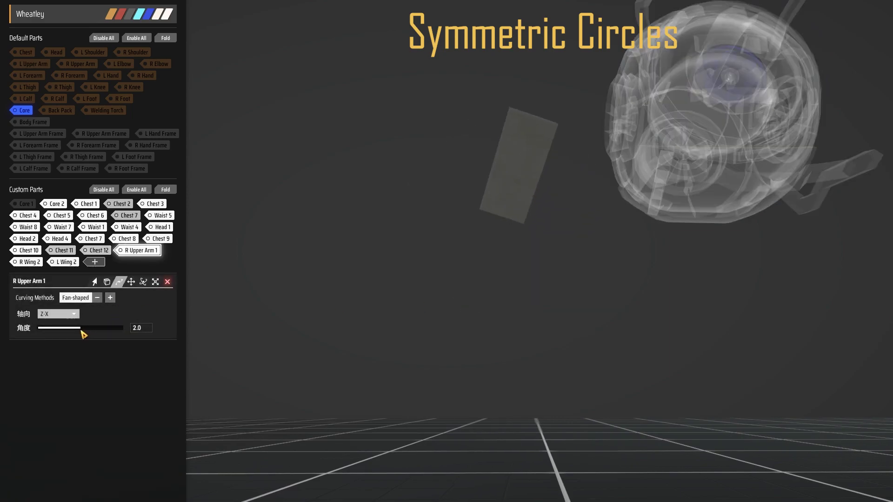
# Examine the blocks of the nearly flat R Upper Arm 1 plate in block editing, and leave that mode.
pyautogui.click(328, 272)
pyautogui.scroll(2, 353, 254)
pyautogui.moveTo(367, 235); pyautogui.dragTo(409, 274, button='right')
pyautogui.click(489, 189)
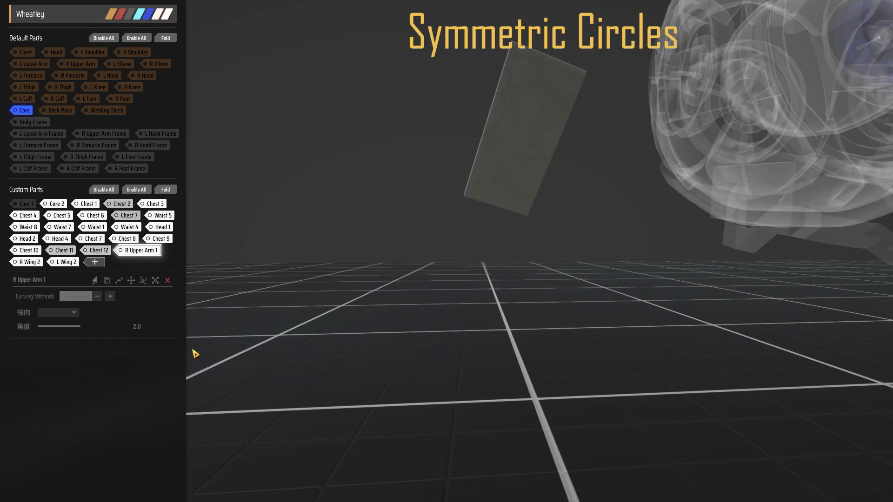
pyautogui.click(107, 282)
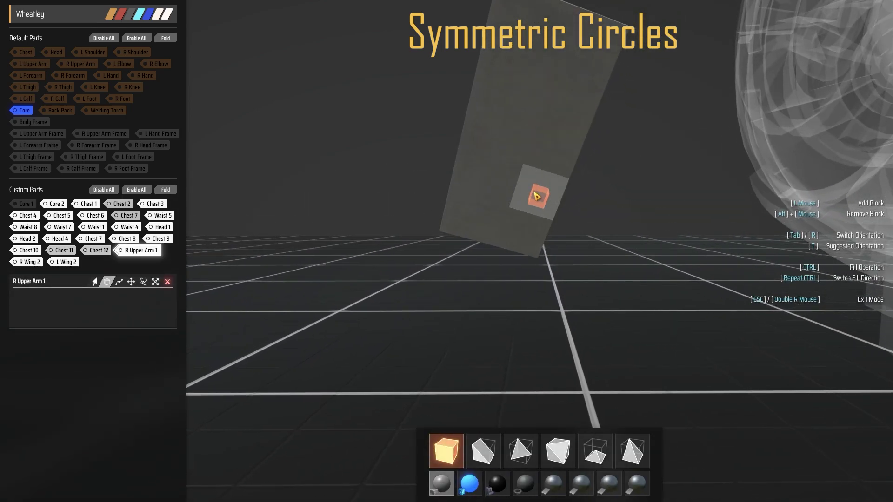
pyautogui.press('Escape')
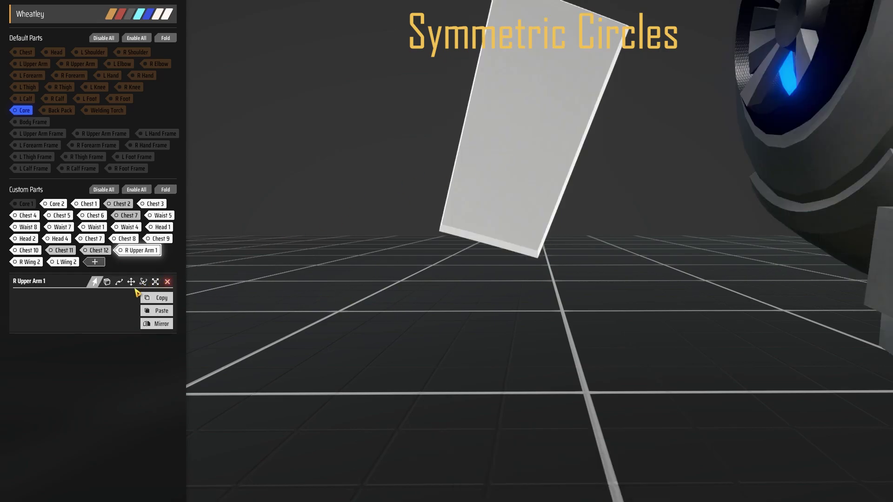
# Set R Upper Arm 1's fan-shaped bend angle to 360.0 and leave the curving settings.
pyautogui.click(120, 283)
pyautogui.moveTo(88, 328); pyautogui.dragTo(215, 331)
pyautogui.scroll(-3, 358, 342)
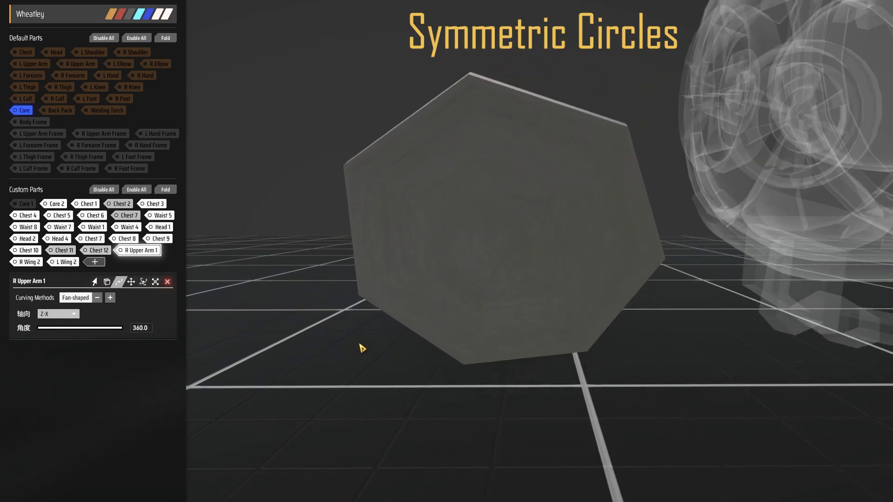
pyautogui.moveTo(361, 343); pyautogui.dragTo(307, 297, button='right')
pyautogui.press('Escape')
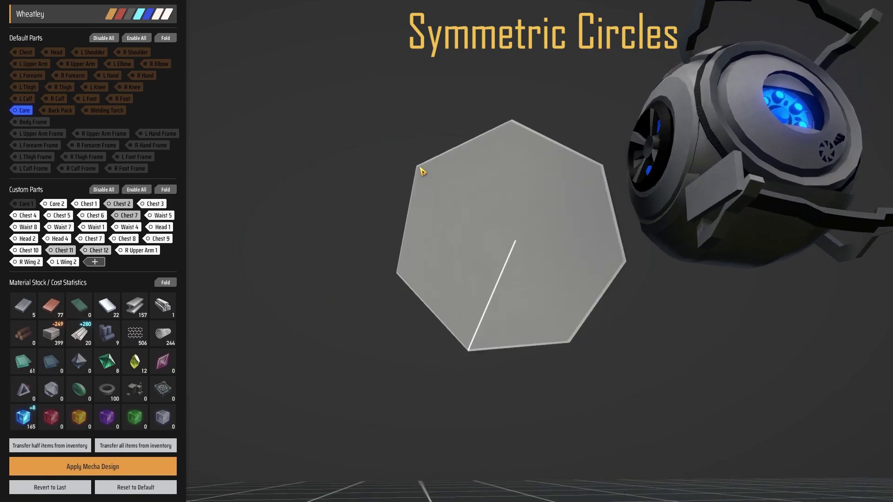
# Reduce R Upper Arm 1's fan-shaped bend angle to 218.0 and fill one more row of blocks along the fan's open edge.
pyautogui.click(558, 308)
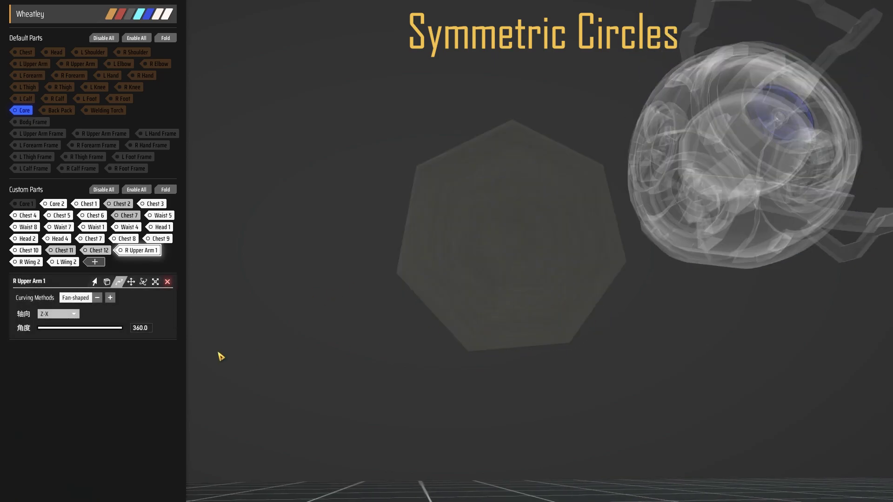
pyautogui.moveTo(110, 328); pyautogui.dragTo(108, 330)
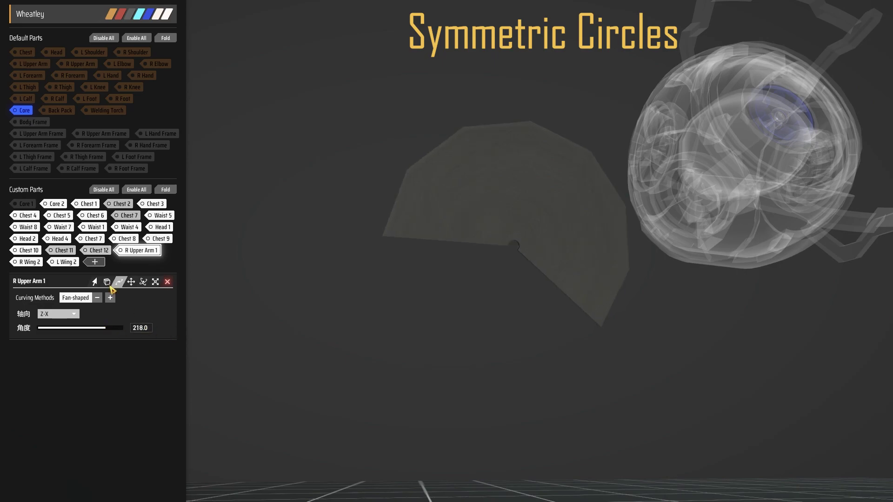
pyautogui.click(107, 283)
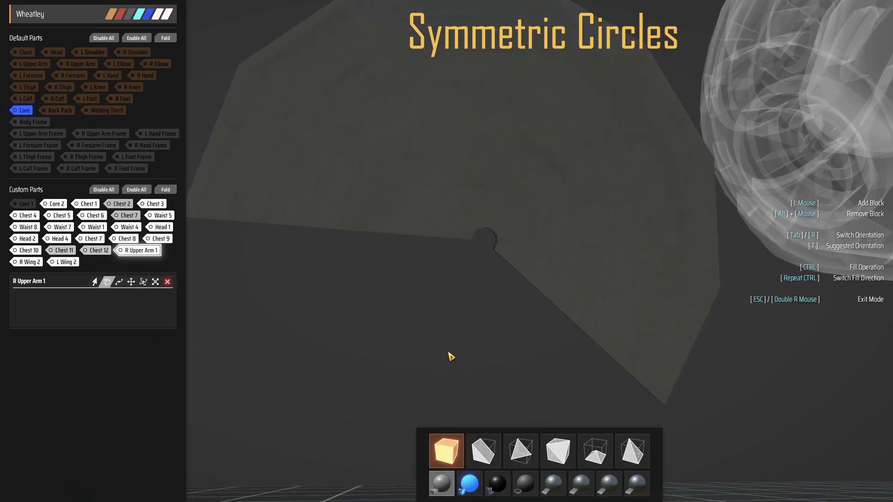
pyautogui.moveTo(451, 357); pyautogui.dragTo(428, 392, button='right')
pyautogui.press('ctrl')
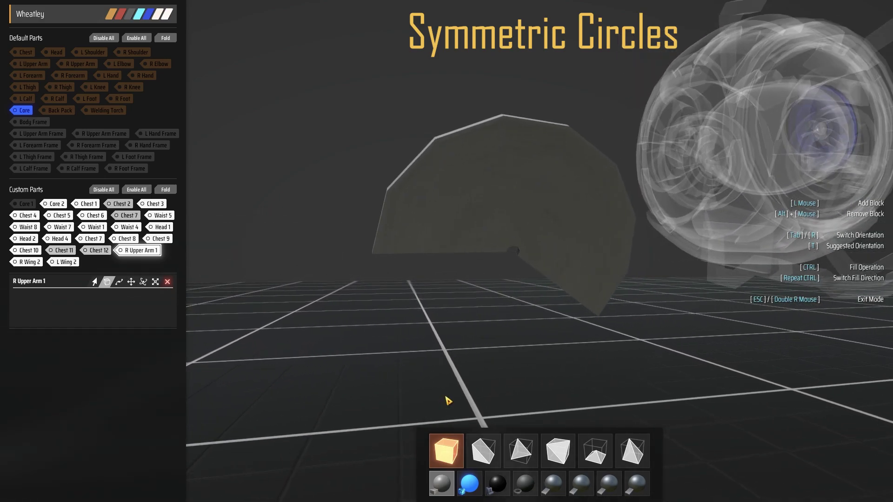
pyautogui.press('Escape')
pyautogui.click(108, 281)
pyautogui.scroll(2, 411, 389)
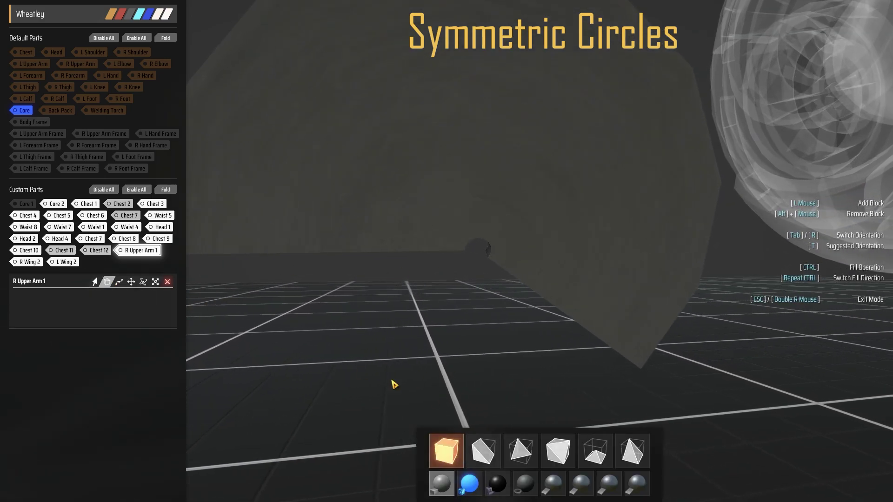
# Extend R Upper Arm 1's fan-shaped bend angle back to a full circle and leave the curving settings to inspect the disc.
pyautogui.scroll(-1, 411, 388)
pyautogui.click(119, 281)
pyautogui.scroll(-1, 311, 332)
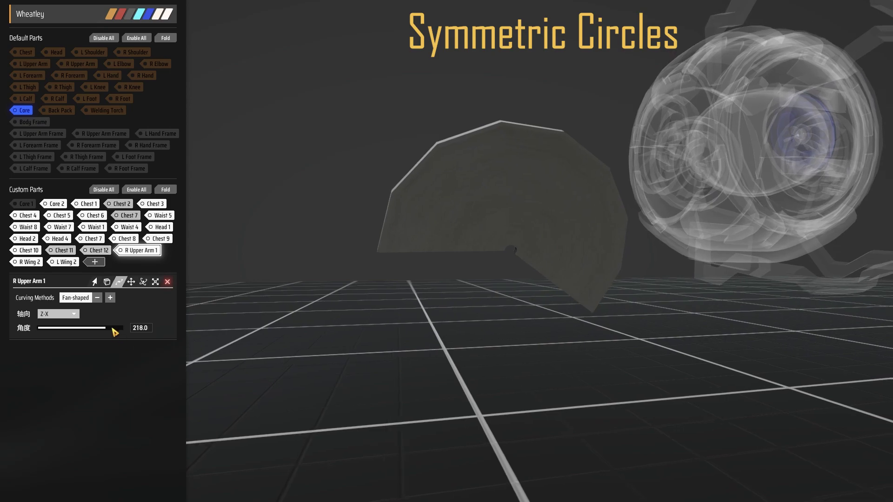
pyautogui.click(356, 345)
pyautogui.moveTo(356, 345); pyautogui.dragTo(344, 297, button='middle')
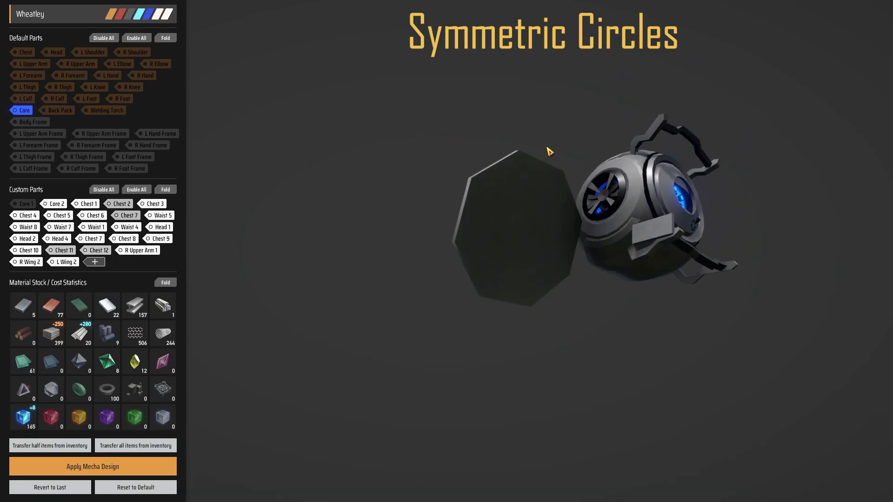
pyautogui.moveTo(547, 148); pyautogui.dragTo(520, 161, button='middle')
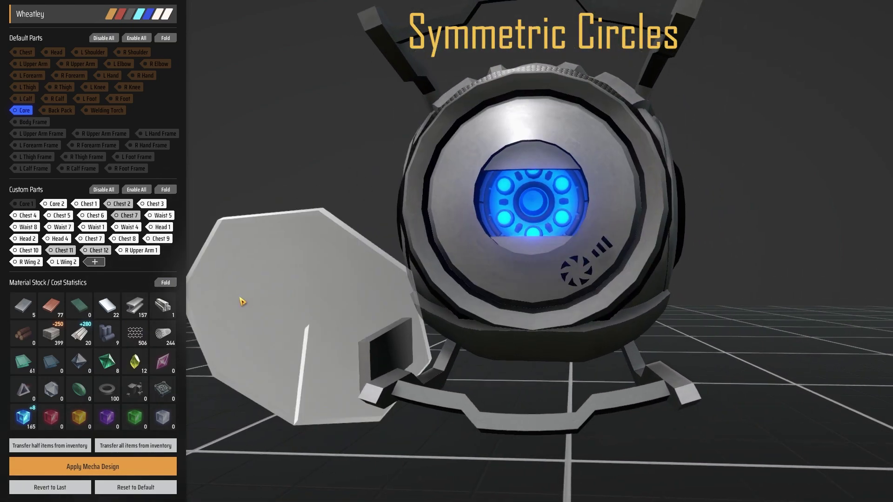
# Load the saved Wheatley mecha blueprint in place of the current design.
pyautogui.scroll(-6, 91, 396)
pyautogui.scroll(-5, 90, 400)
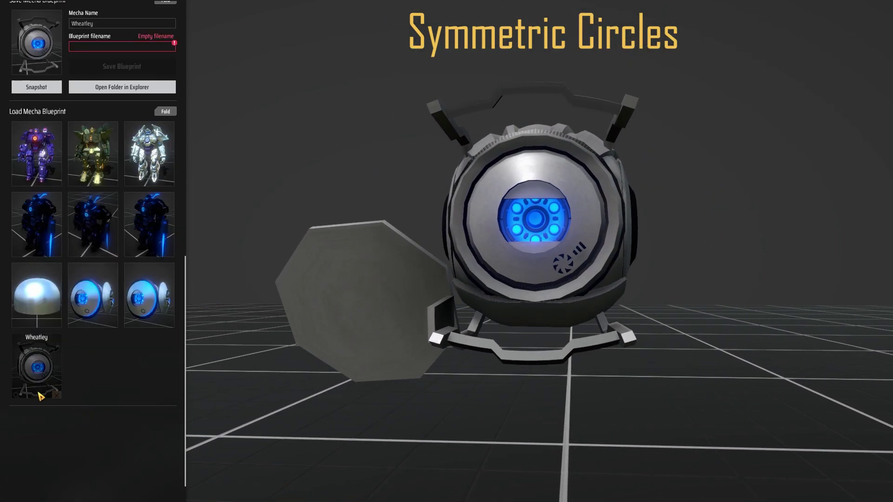
pyautogui.click(40, 395)
pyautogui.click(499, 279)
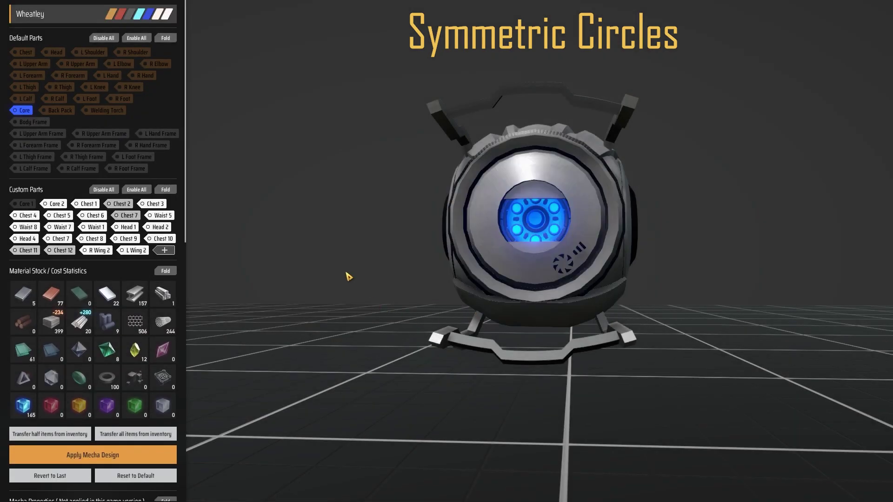
# Examine the round custom part on the side of Wheatley's body.
pyautogui.moveTo(379, 270); pyautogui.dragTo(379, 277, button='middle')
pyautogui.scroll(5, 379, 277)
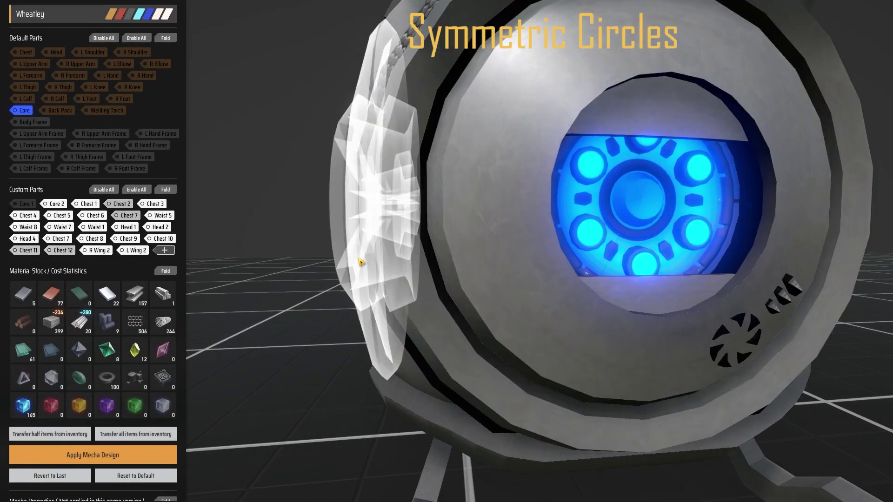